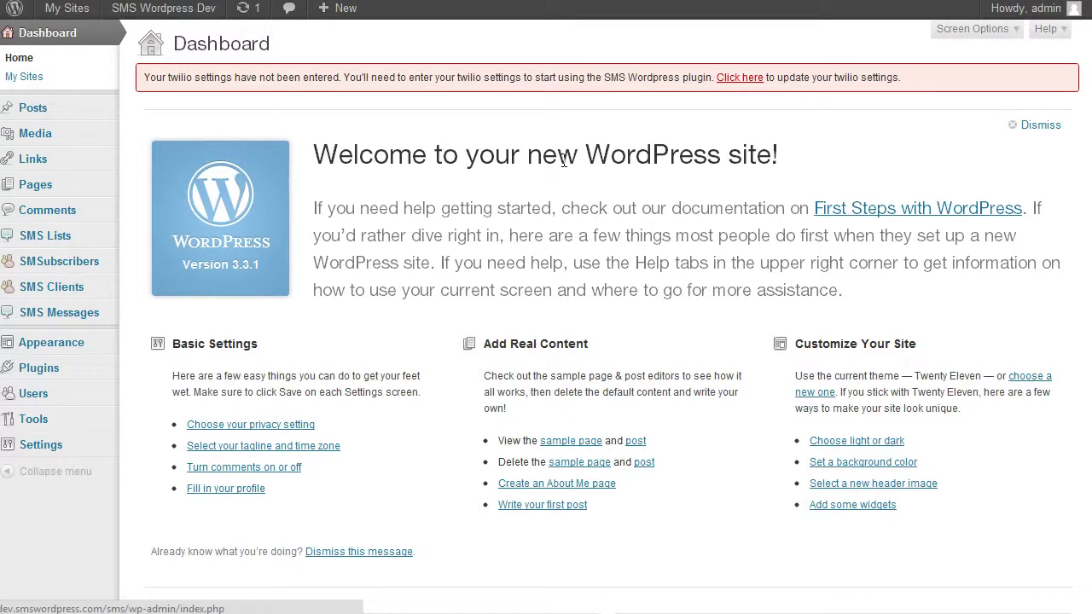
mouse_move(55, 264)
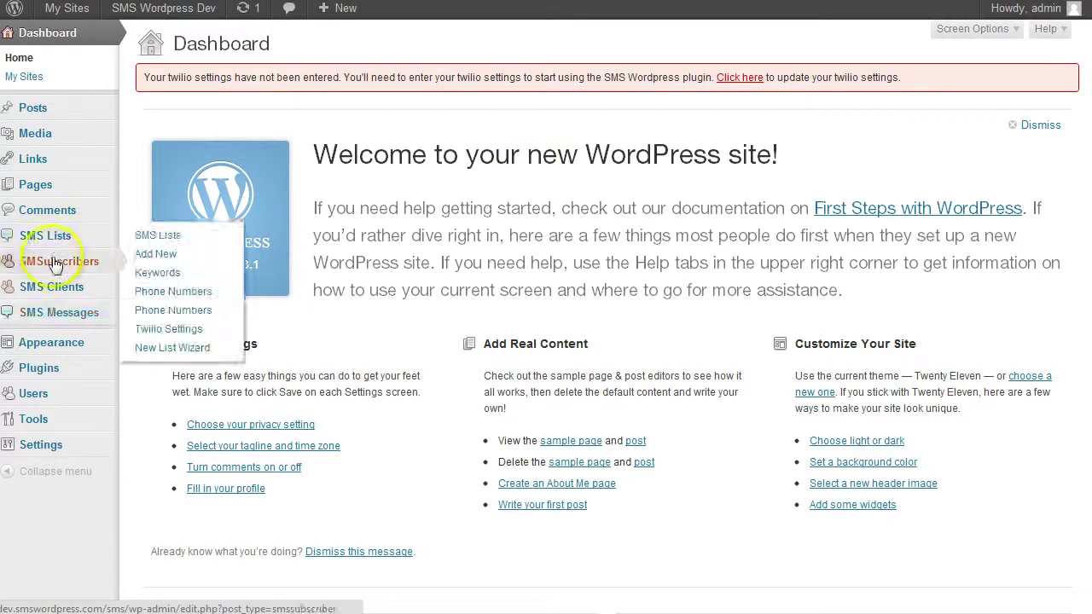
mouse_move(50, 239)
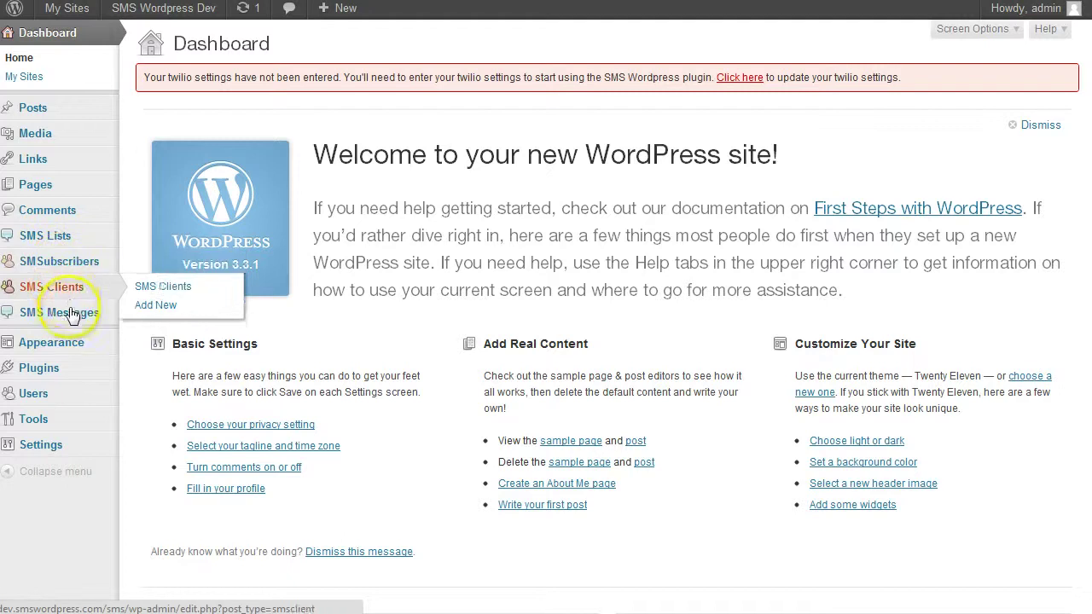
mouse_move(73, 315)
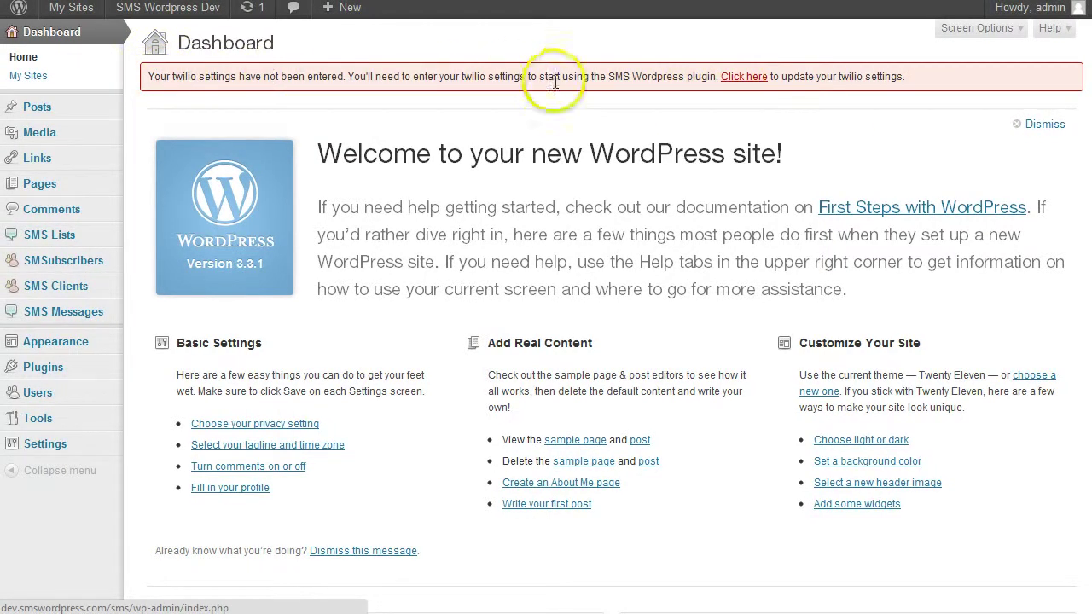
Replace the prefilled Twilio settings with the master Twilio SID and auth token, and save the changes
left_click(744, 79)
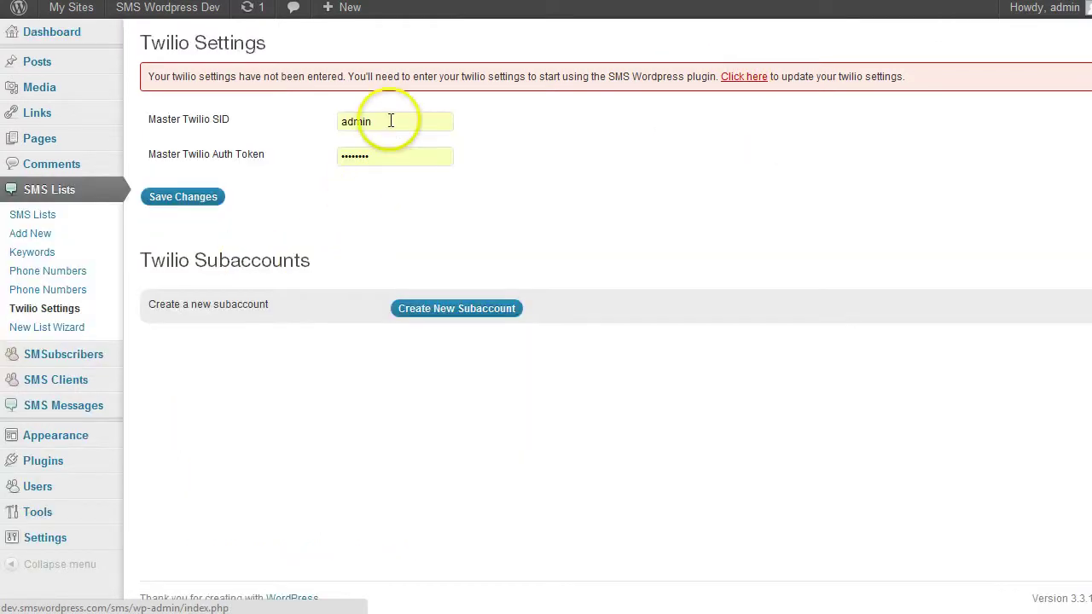
double_click(376, 121)
key("BackSpace")
key("Tab")
key("BackSpace")
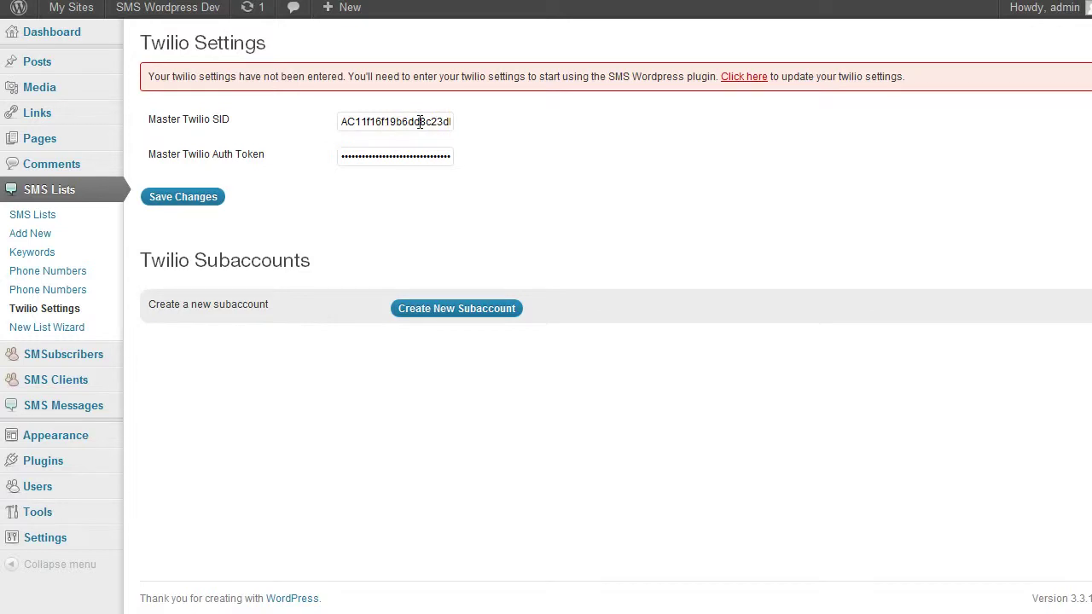
left_click(189, 200)
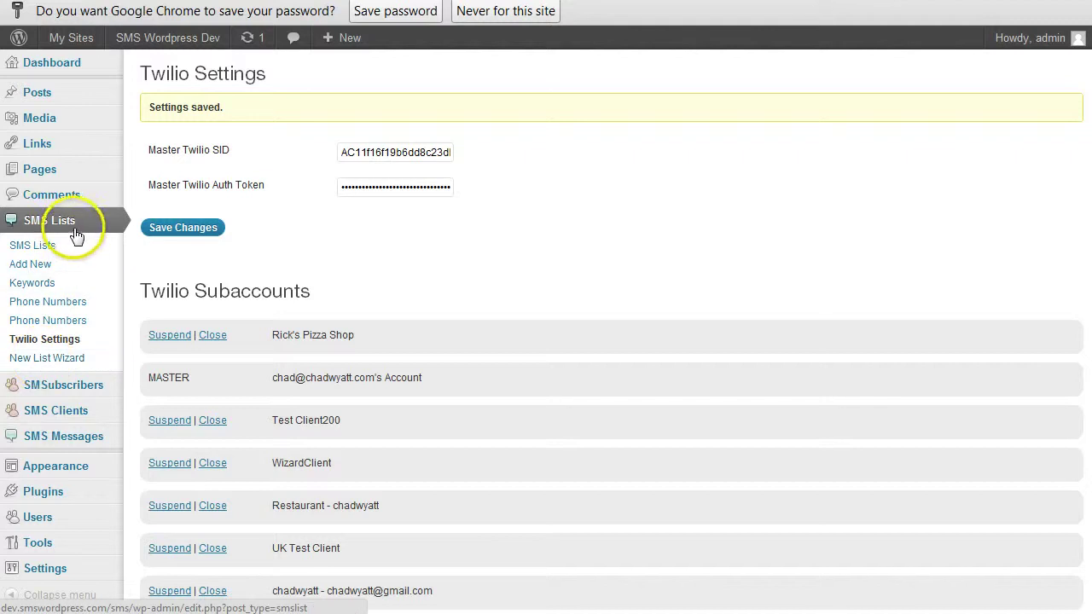
Name a new SMS list "Pizza Shop Lunch" in the New List Wizard and proceed to the client settings
left_click(42, 361)
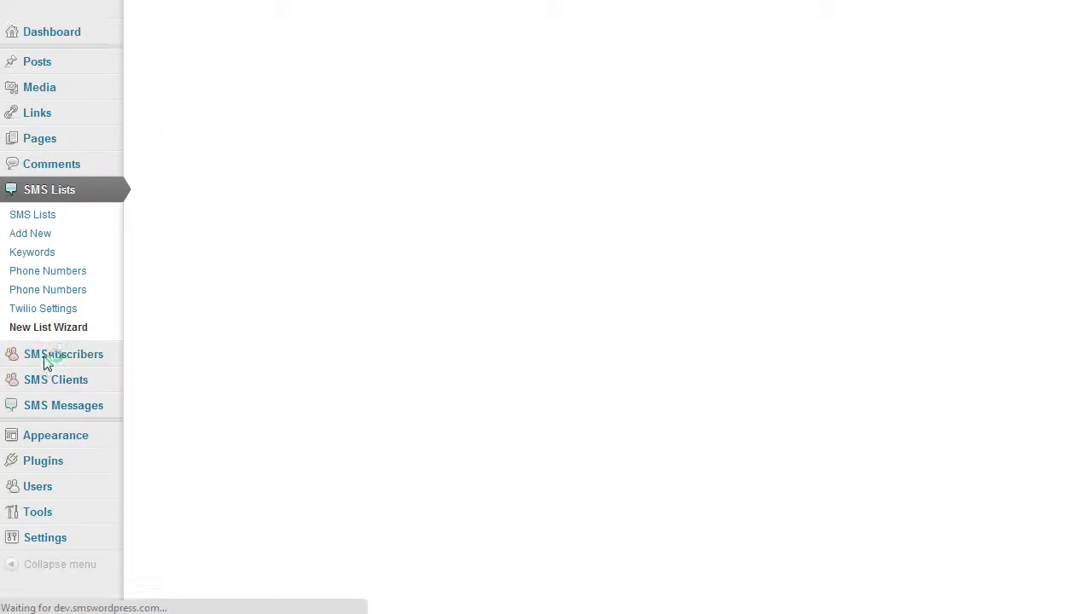
left_click(539, 216)
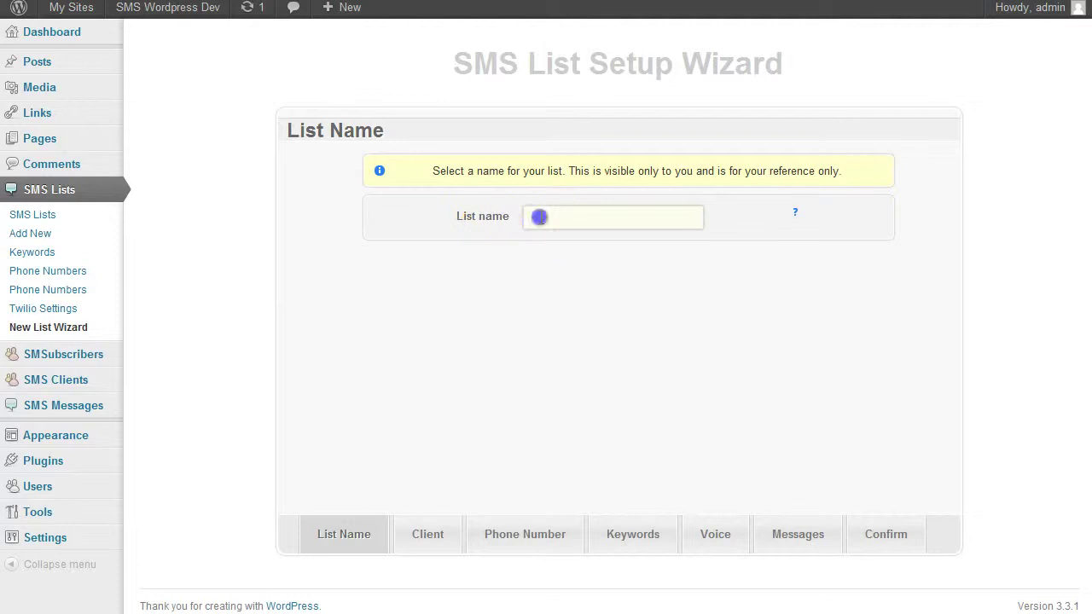
type("Pizza Shop Lunch")
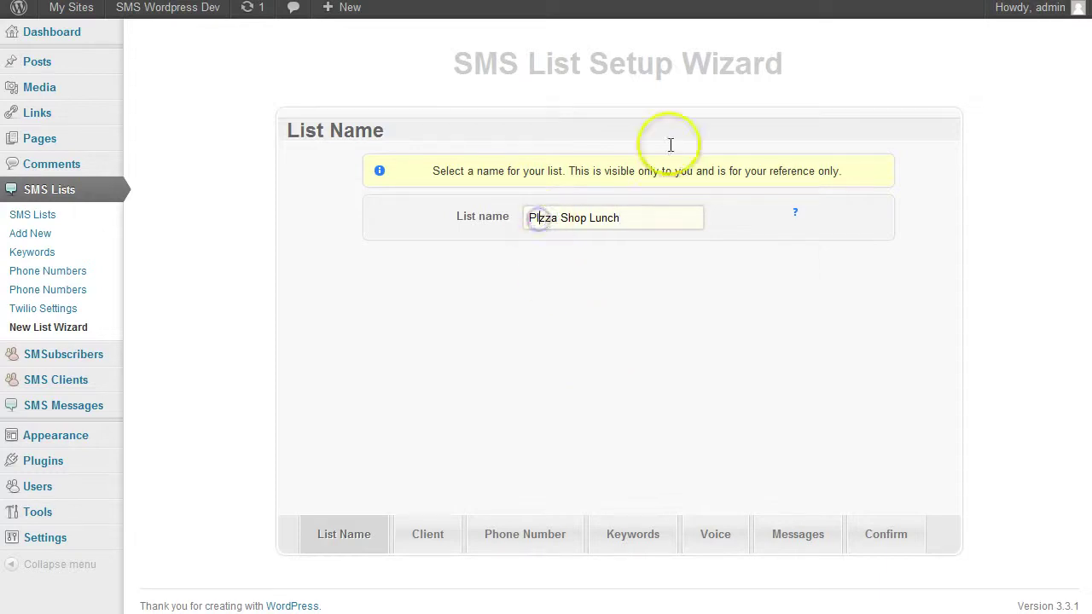
left_click(625, 295)
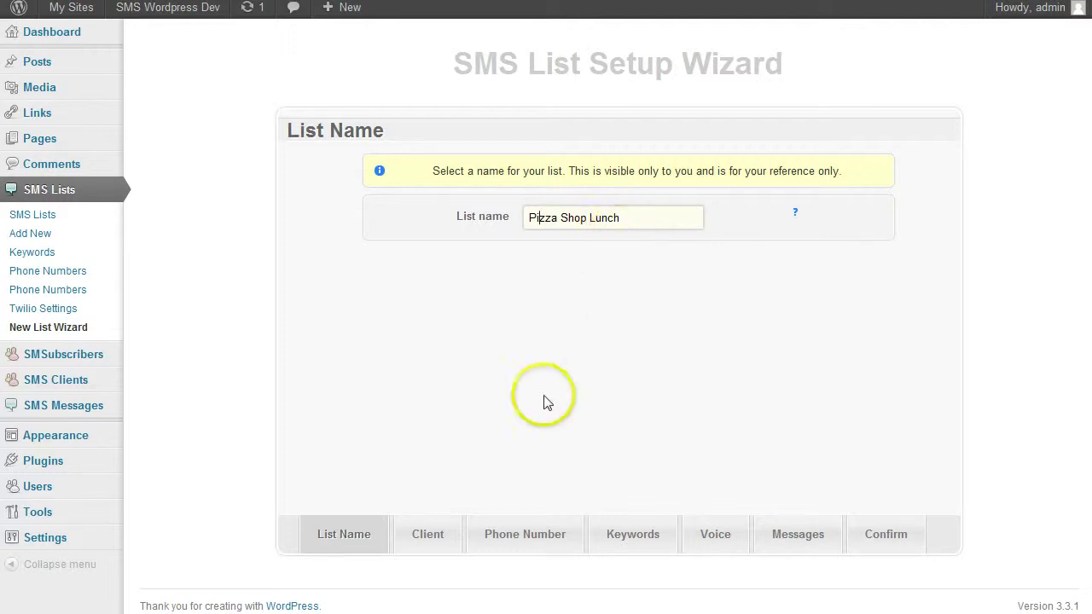
key("Return")
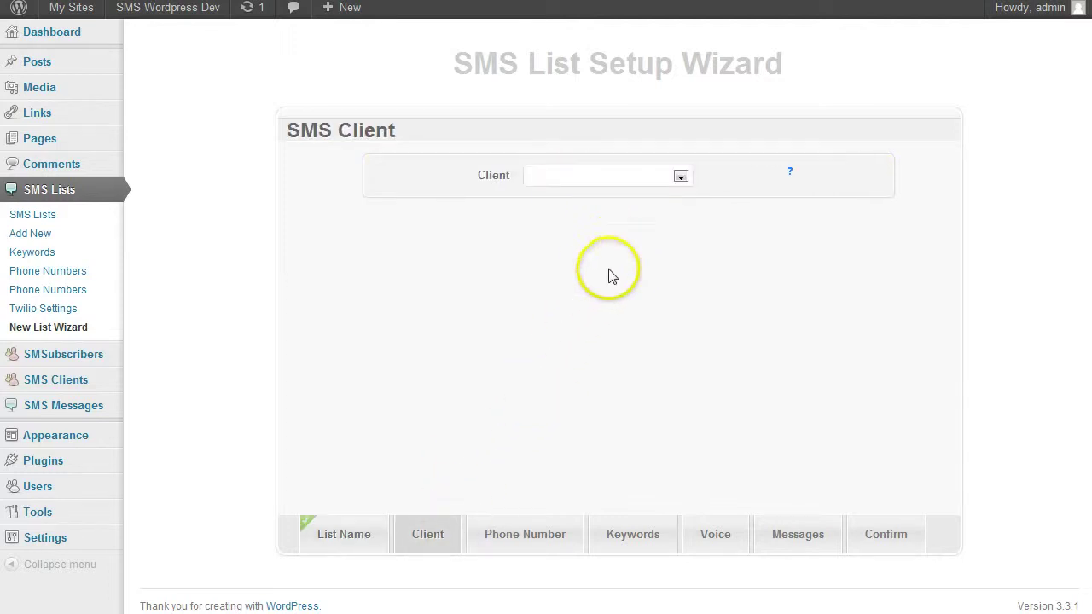
Set up a new client for the list, titled "Pizza Client", with the Twilio option Create subaccount
left_click(608, 175)
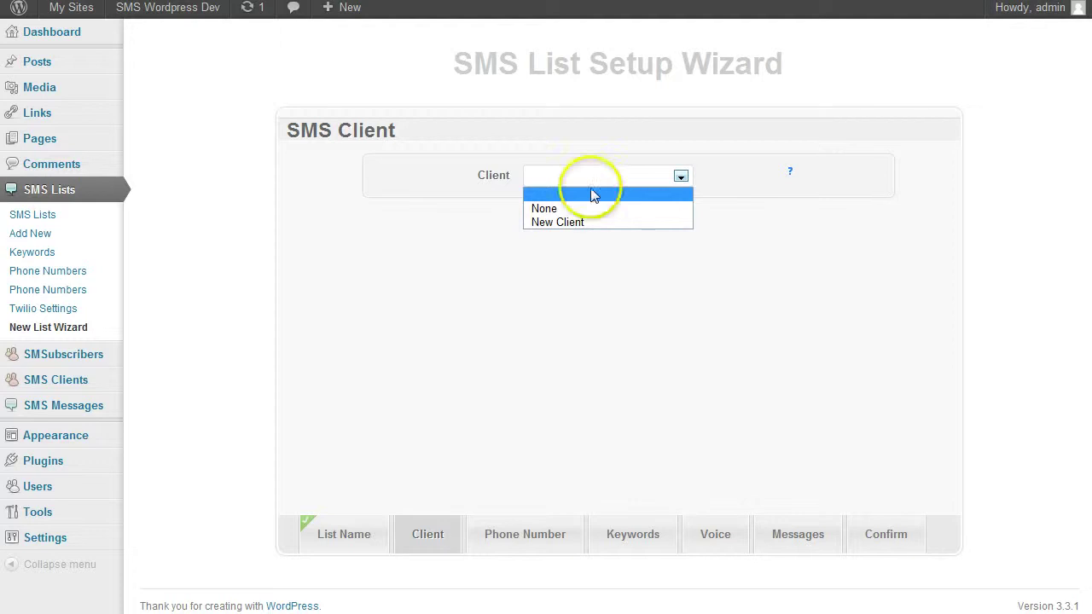
left_click(561, 223)
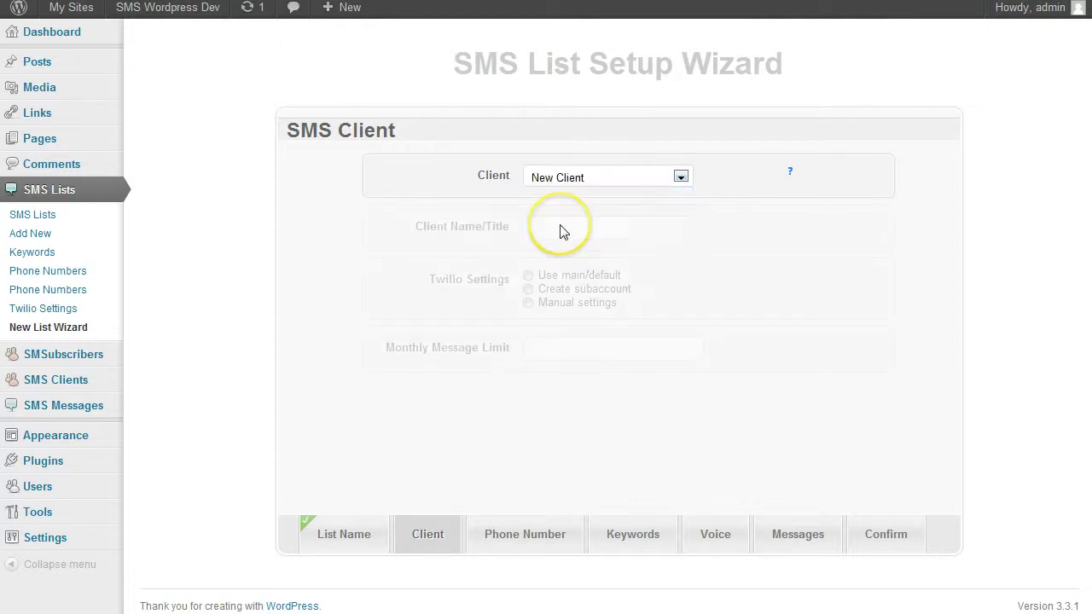
left_click(557, 228)
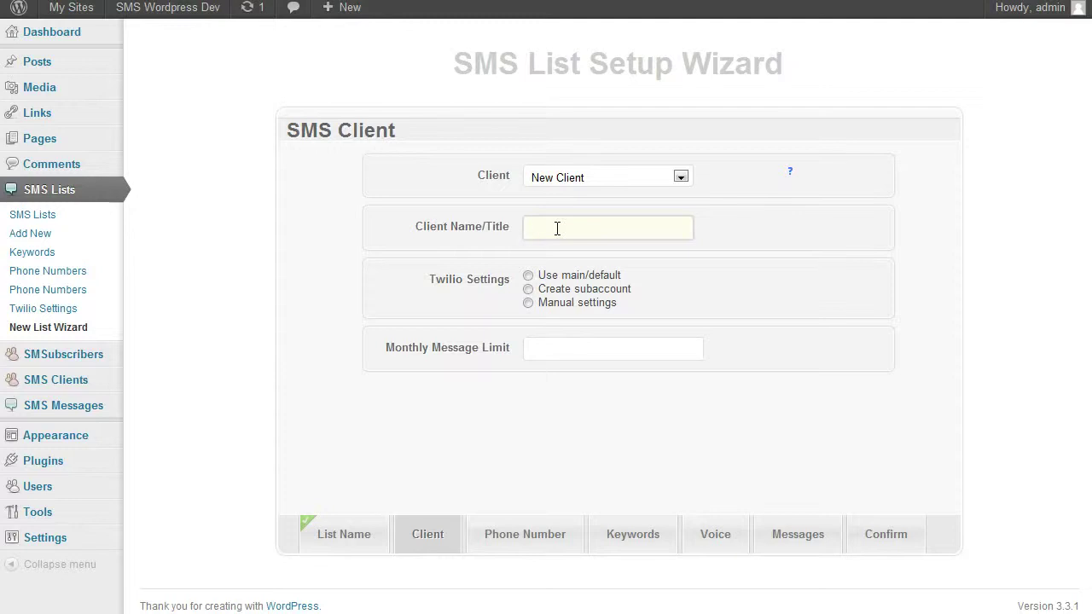
left_click(528, 289)
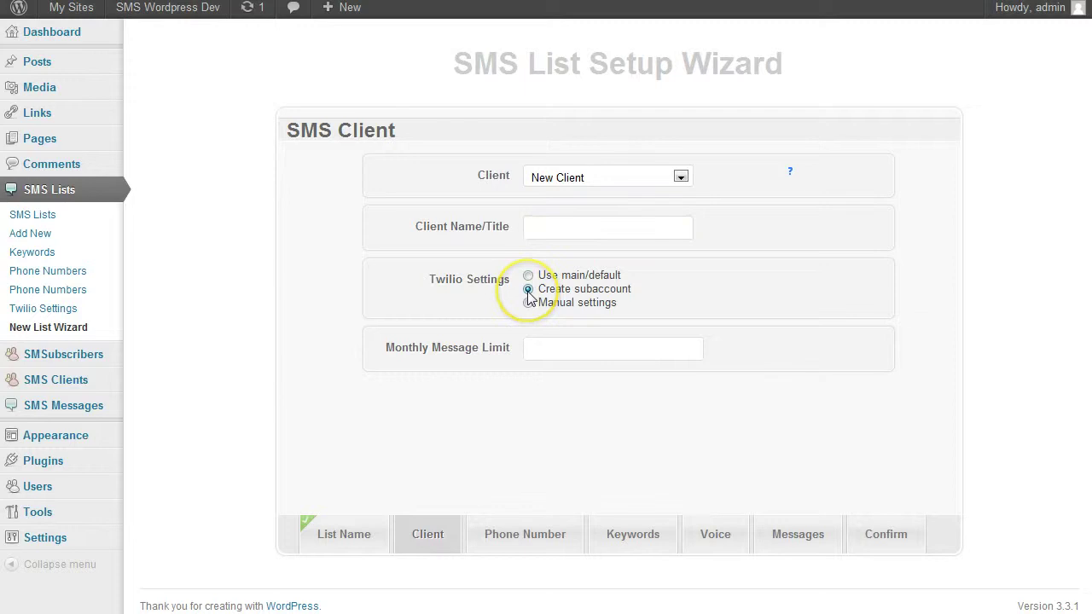
left_click(546, 229)
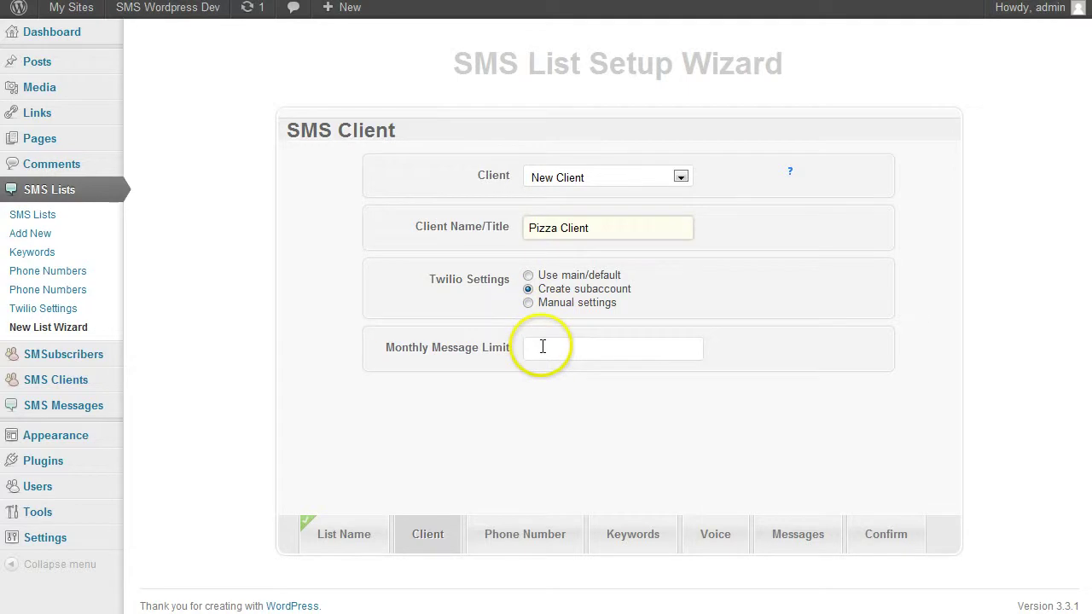
Set the client's monthly message limit to 1000 and proceed to the phone number settings
left_click(541, 350)
type("1000")
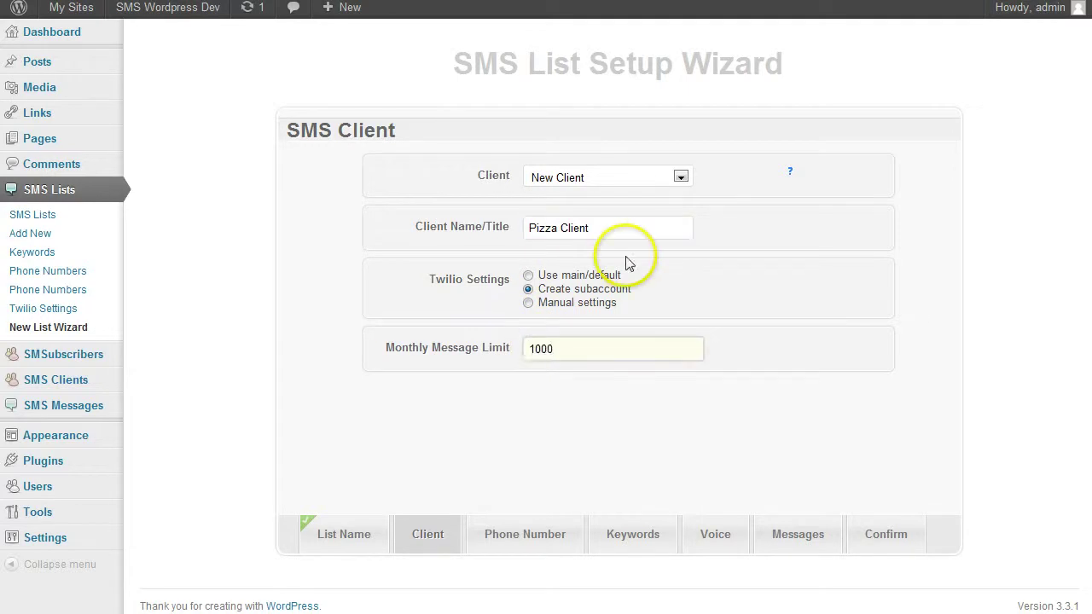
left_click(597, 458)
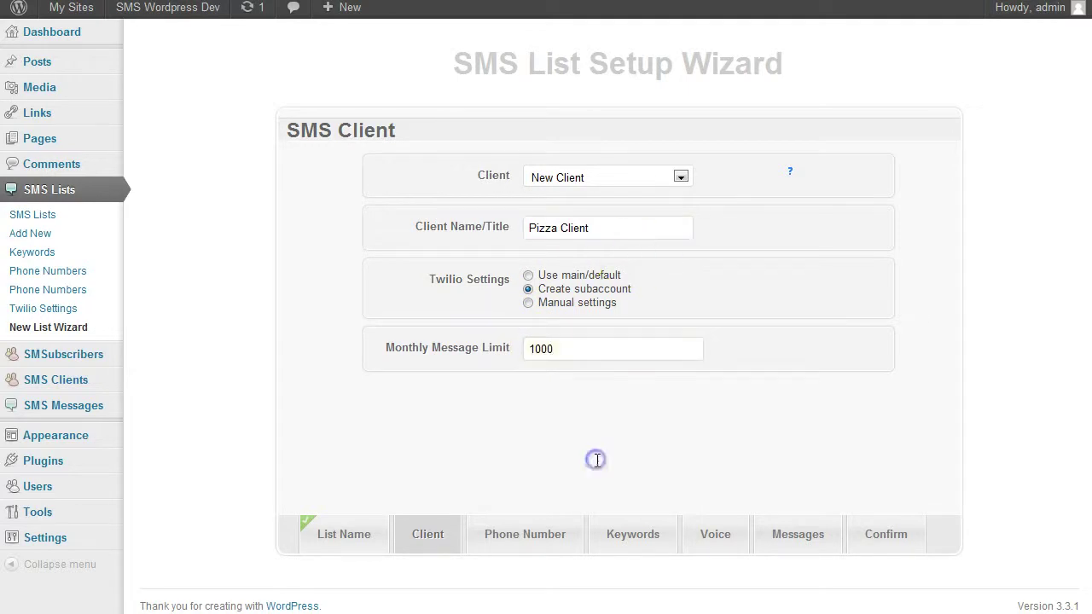
left_click(596, 349)
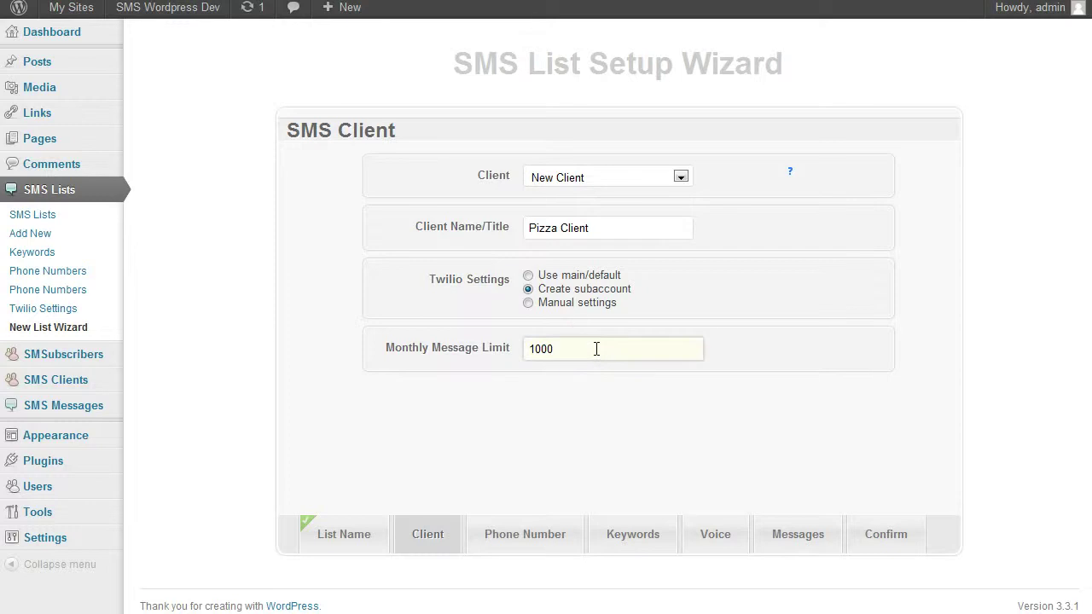
key("Return")
Set the area code for the new number search to 719, keeping United States as the country
left_click(572, 180)
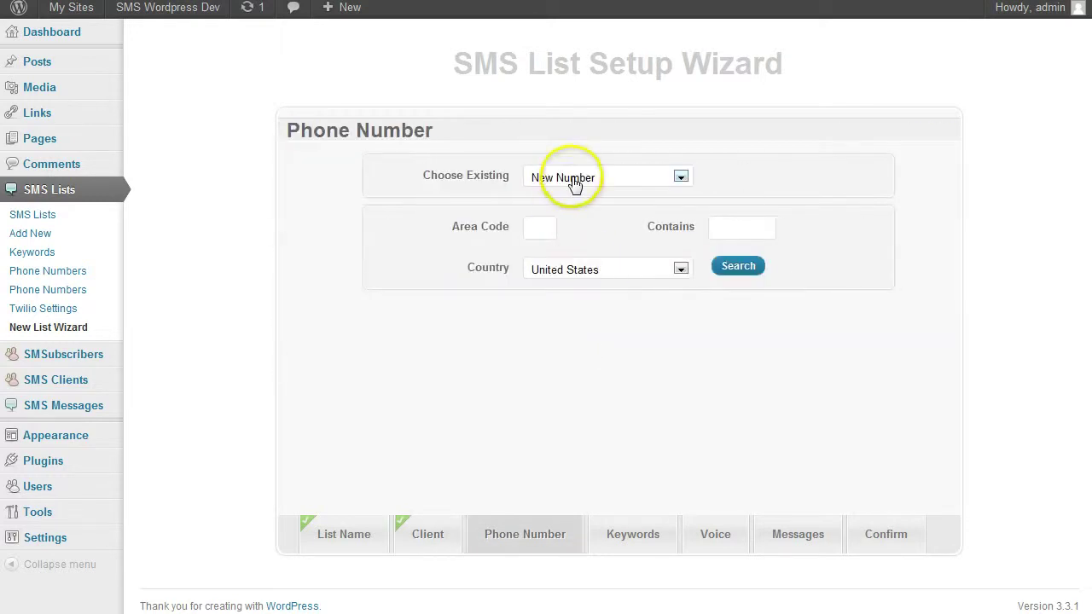
left_click(574, 179)
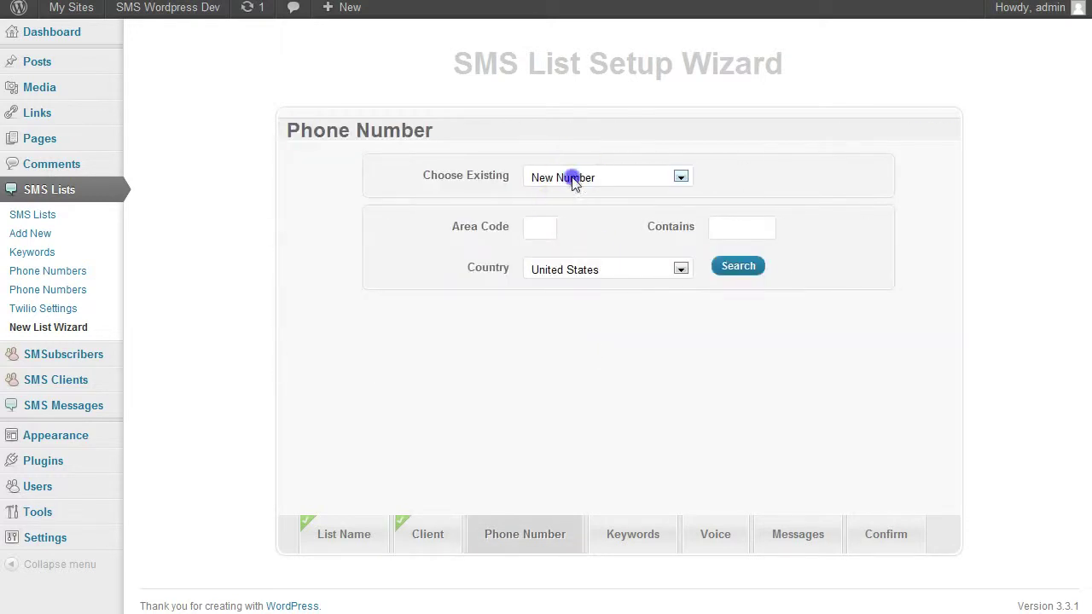
left_click(544, 229)
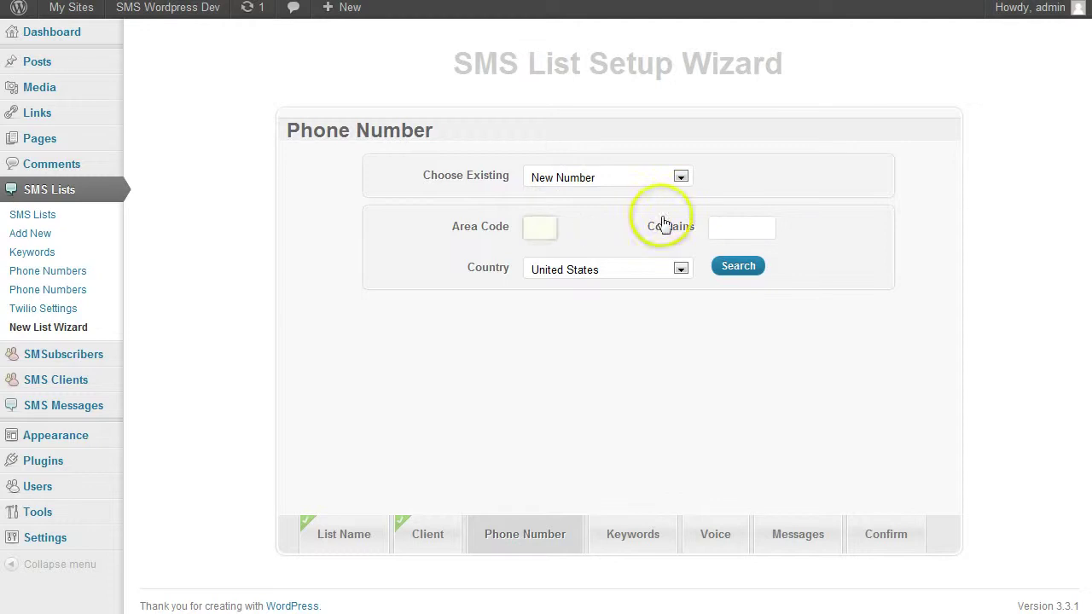
left_click(733, 227)
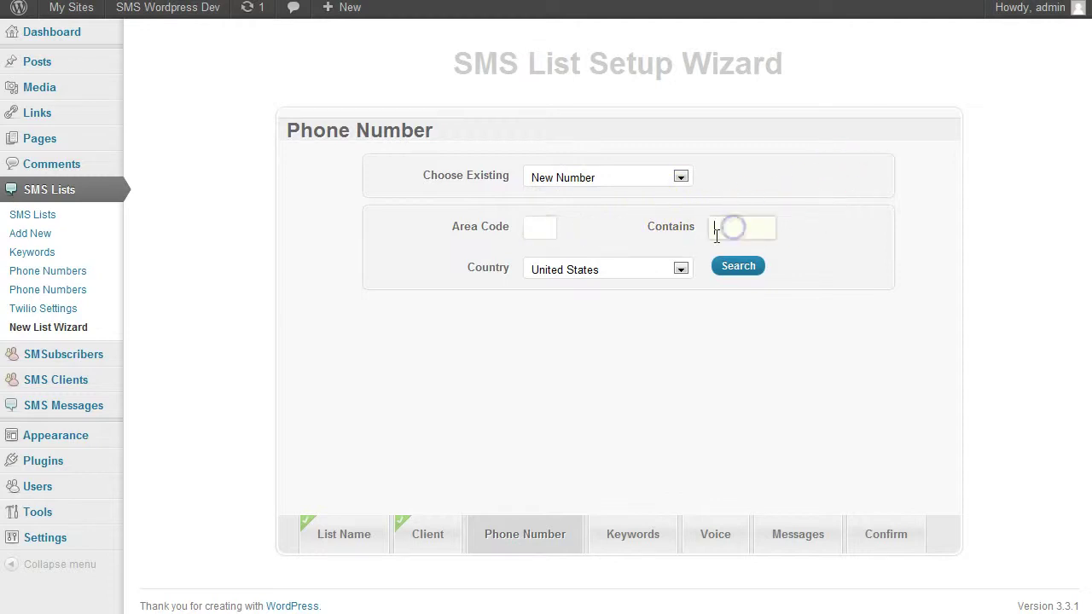
left_click(666, 268)
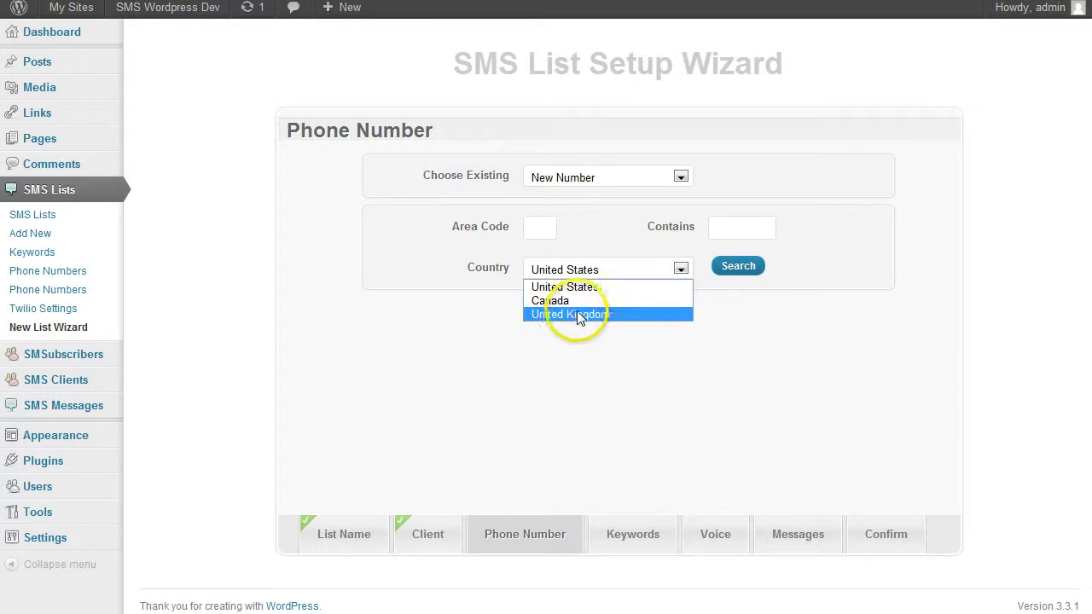
left_click(529, 235)
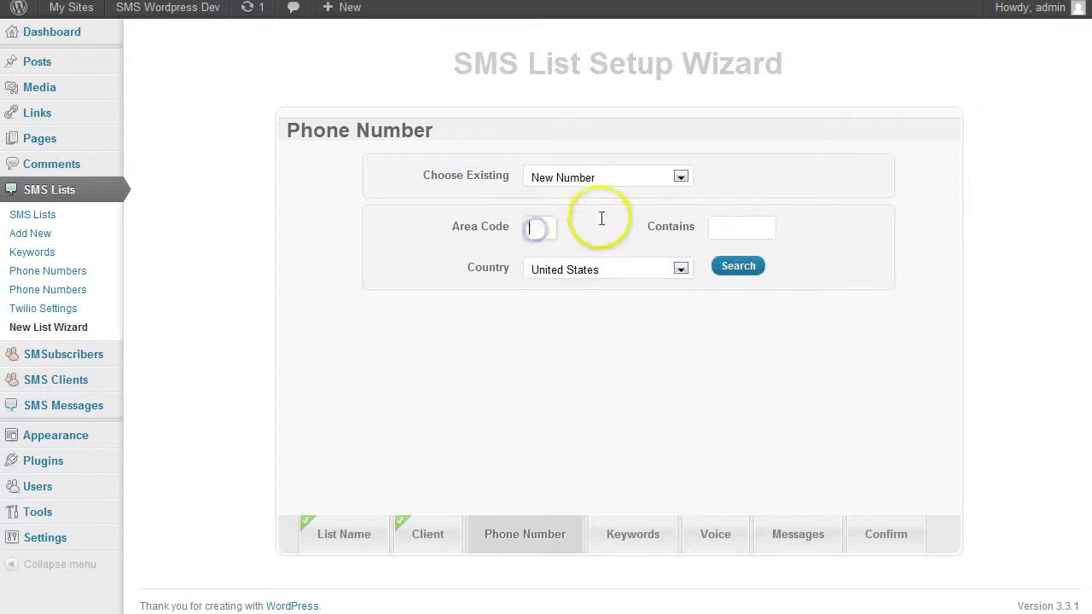
type("719")
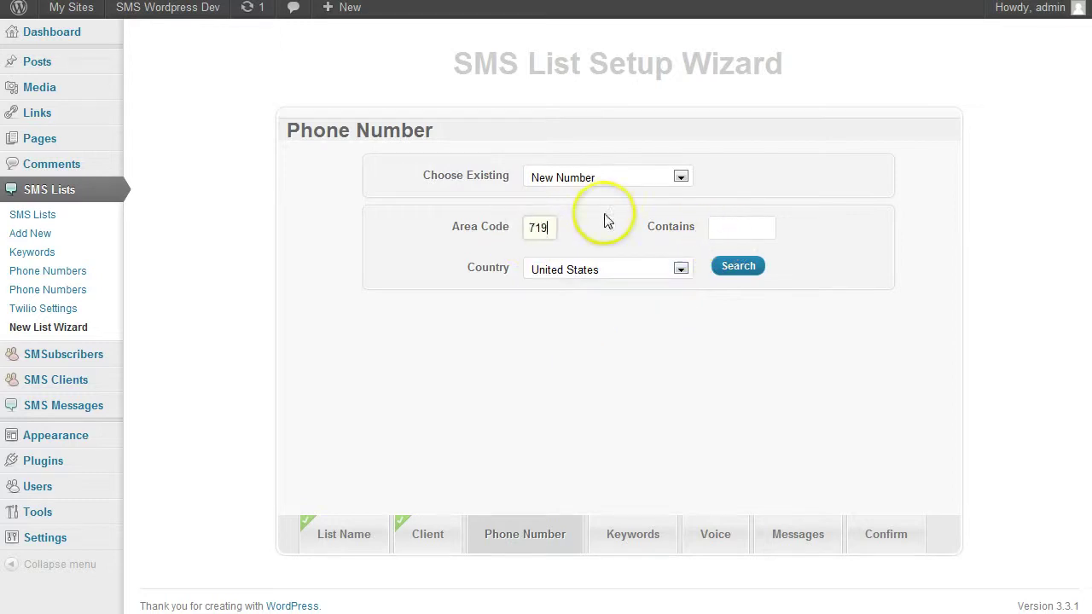
left_click(755, 226)
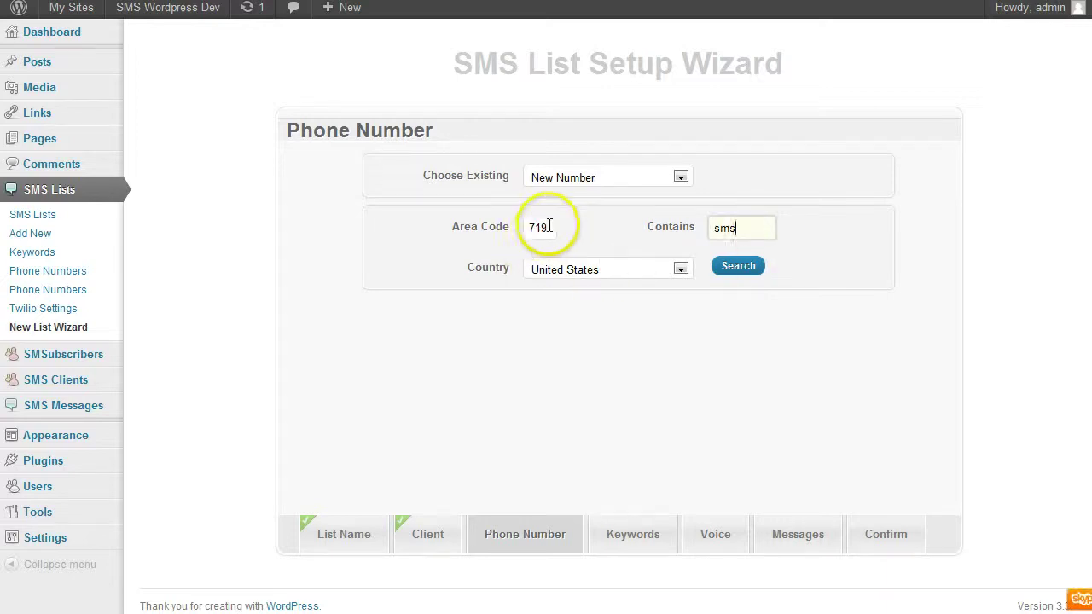
left_click_drag(736, 228, 701, 226)
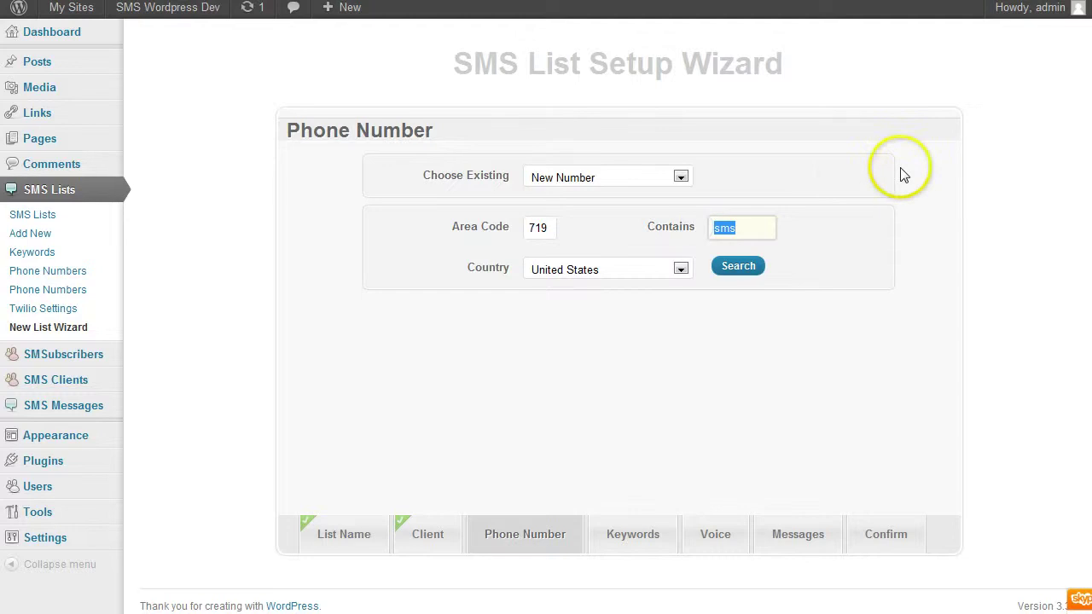
key("BackSpace")
Search for available 719 numbers, narrow the search to those containing 428, and select the first number offered
left_click(757, 271)
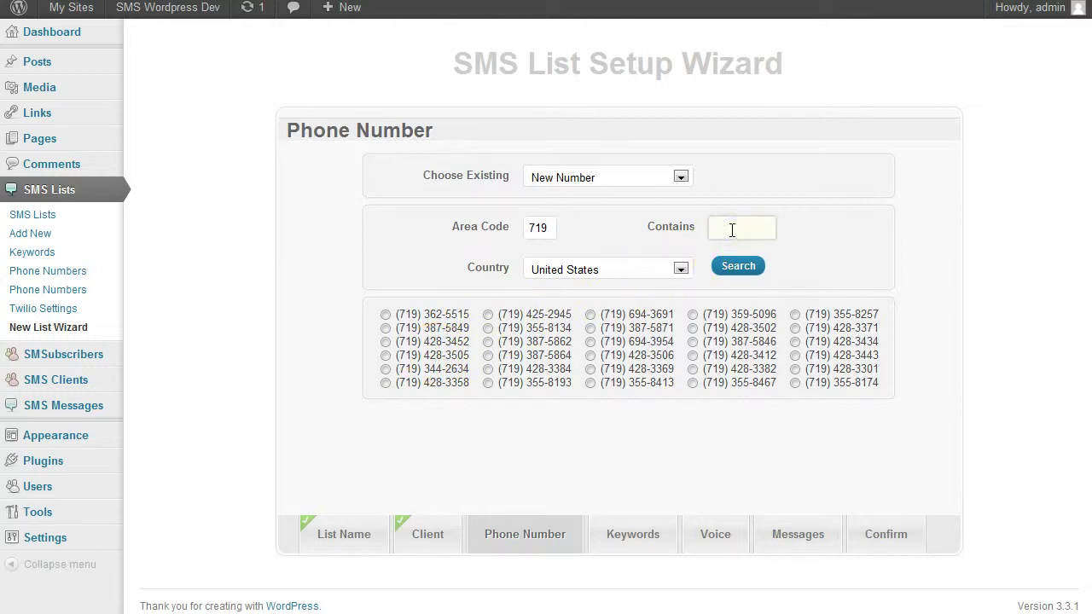
left_click(734, 267)
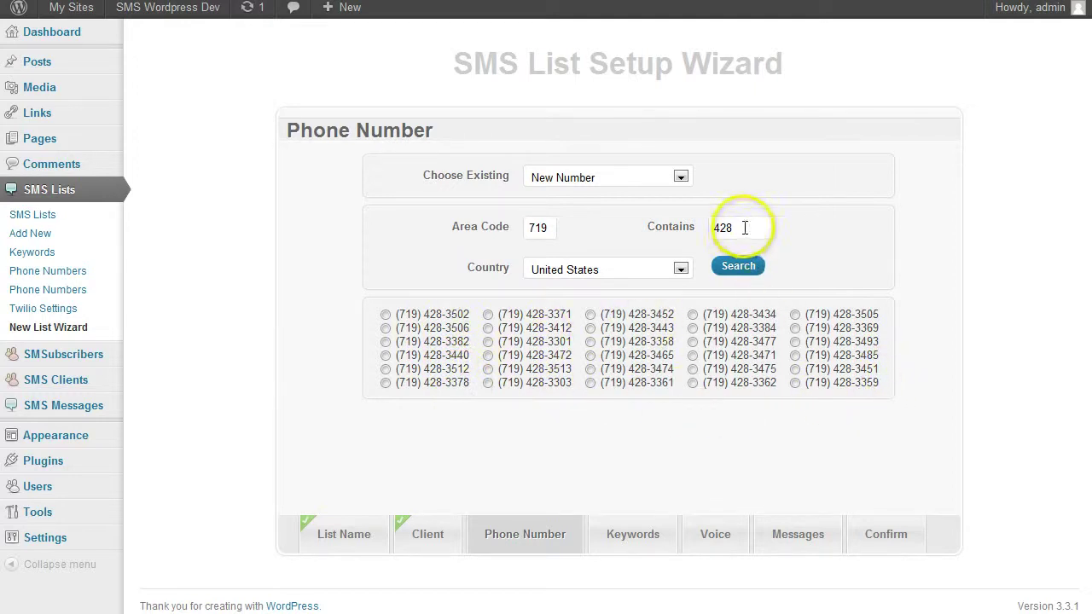
left_click(391, 315)
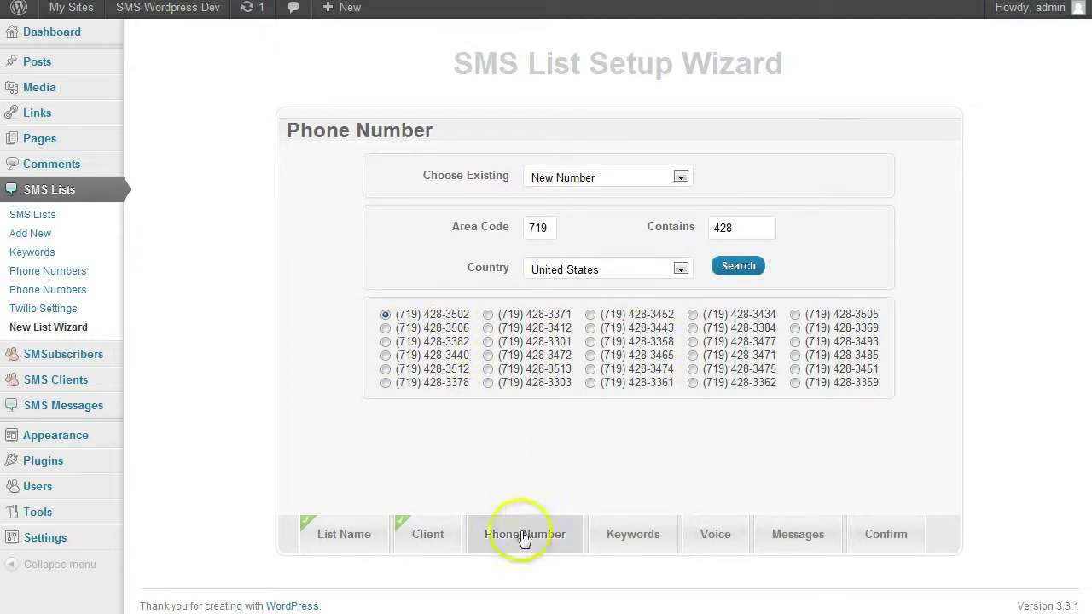
Enter "pizza lunch" as the list's keywords, then check the voice settings and return to the keywords
left_click(631, 537)
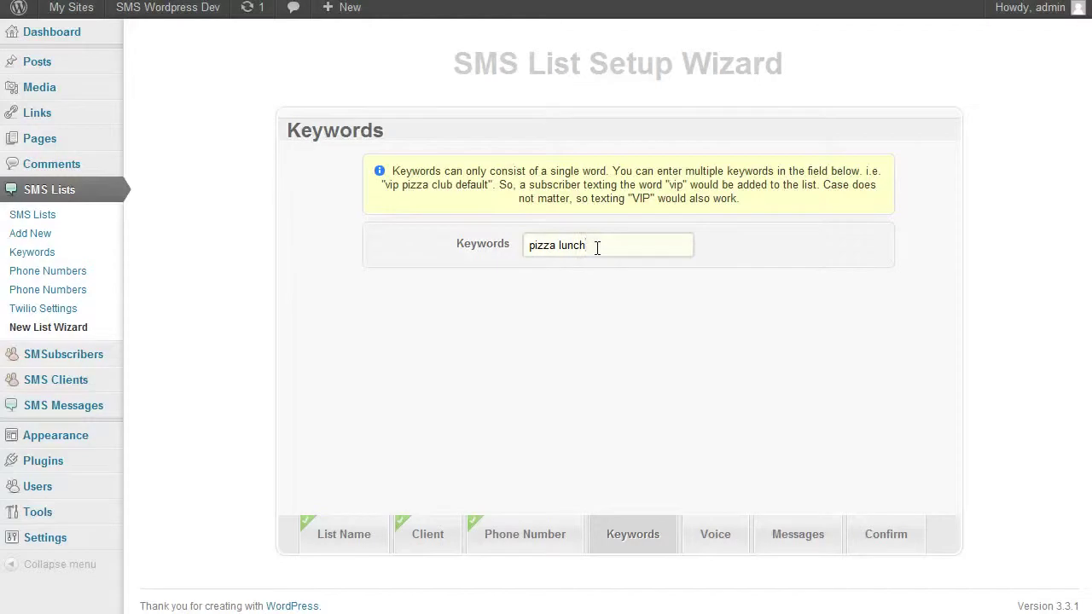
left_click(714, 547)
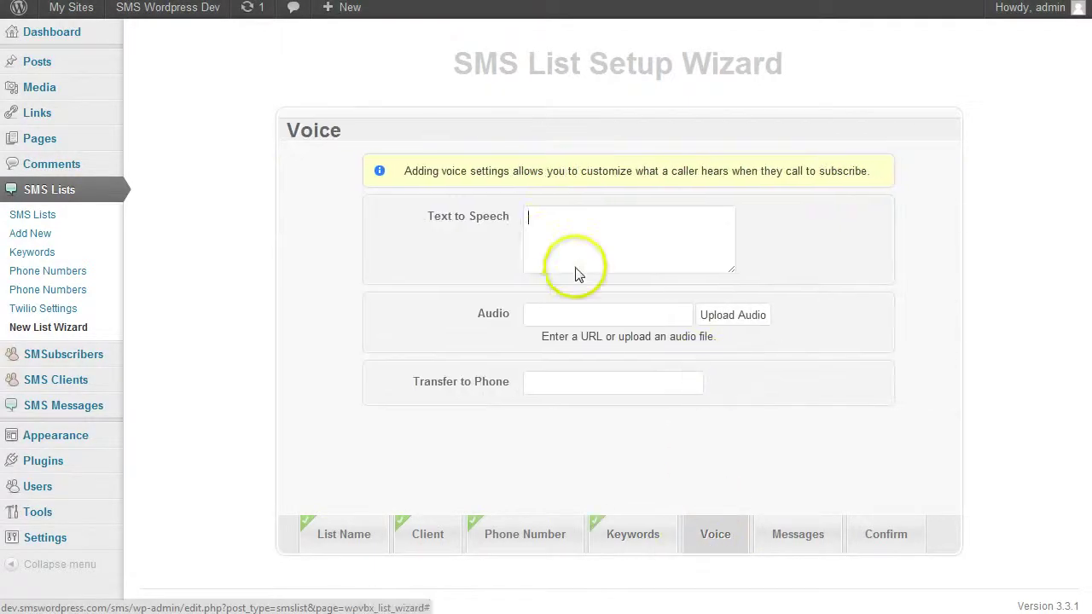
left_click(608, 240)
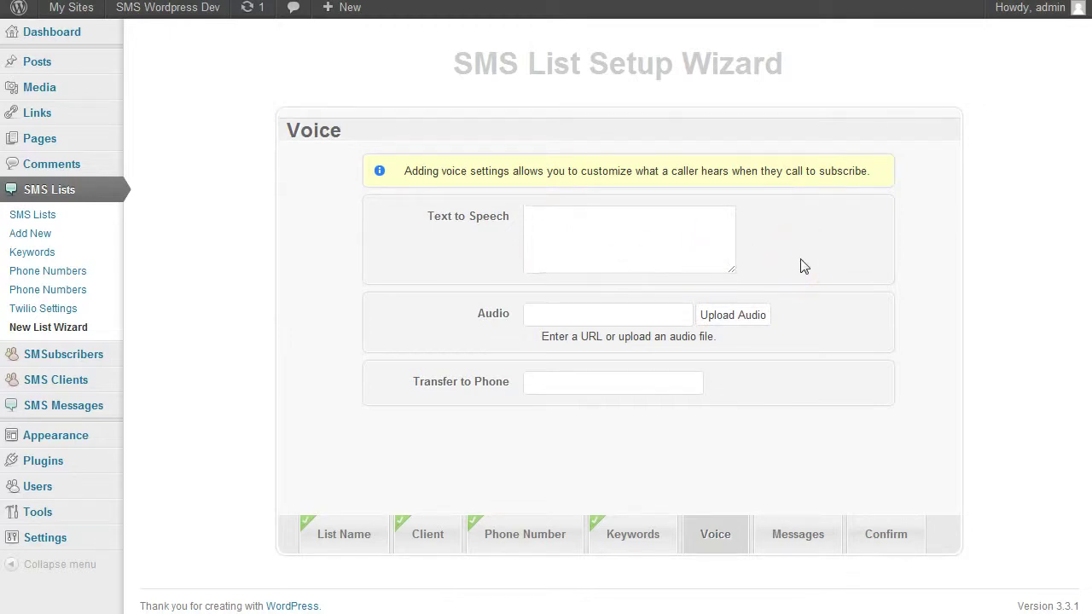
left_click(633, 534)
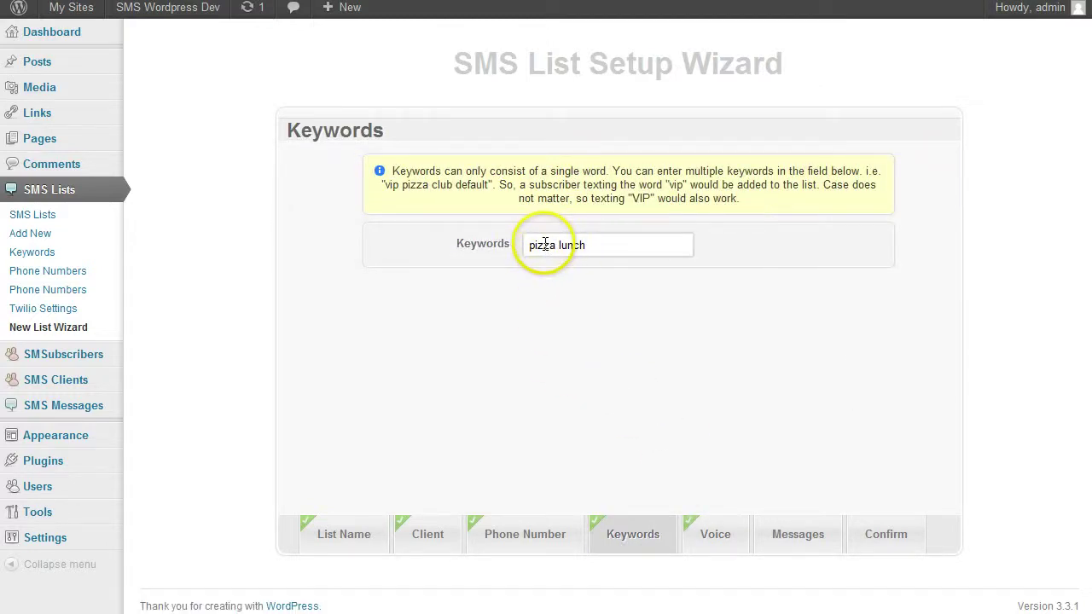
Set the text-to-speech voice greeting to "Welcome to our VIP pizza club."
left_click(714, 538)
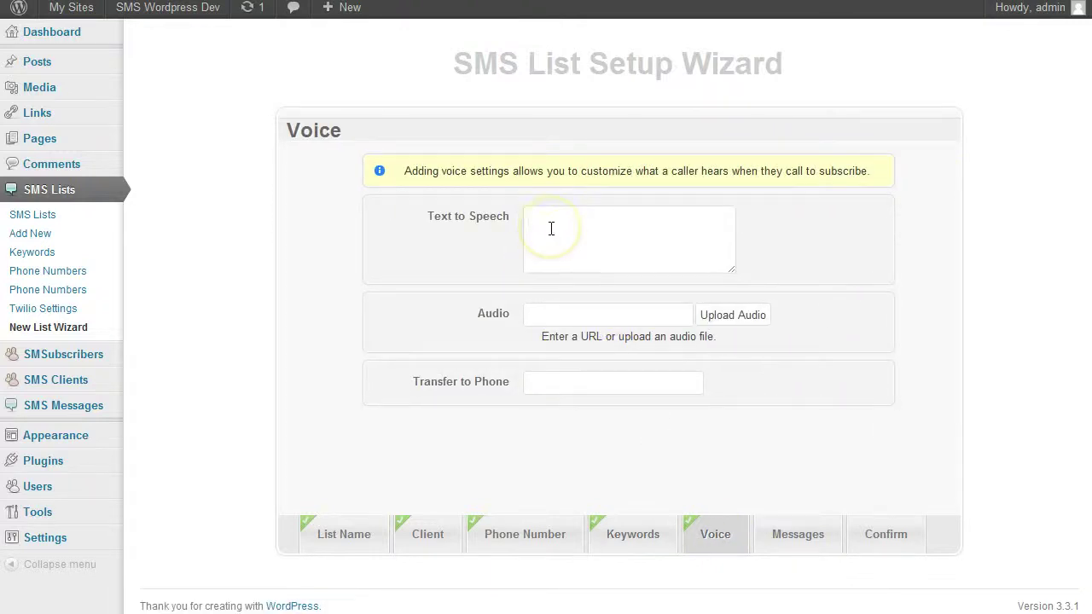
left_click(551, 229)
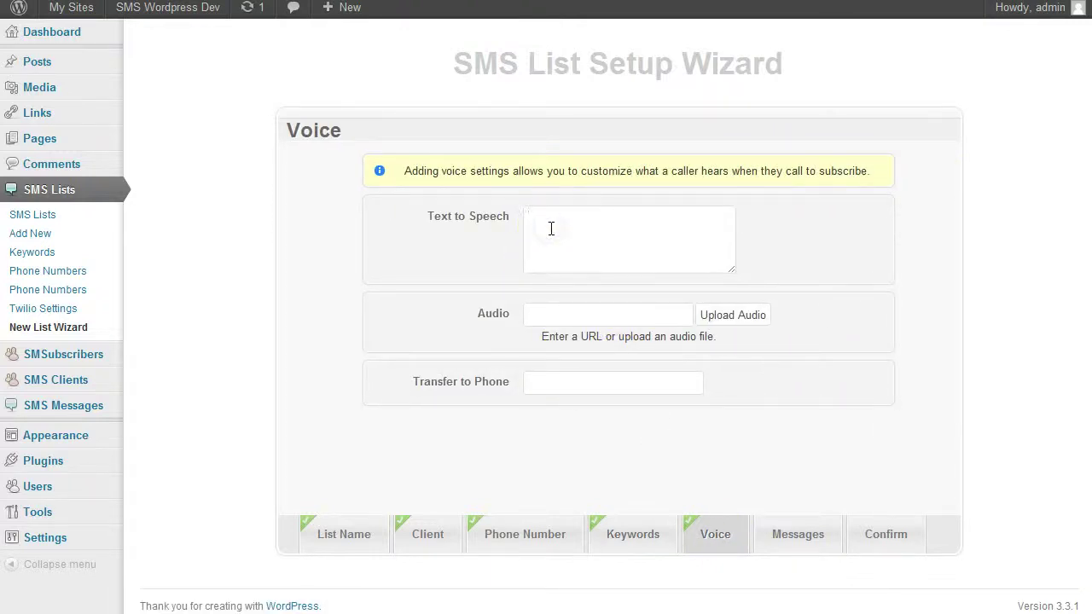
type("Welcome to our VIP pizza club.")
left_click(710, 222)
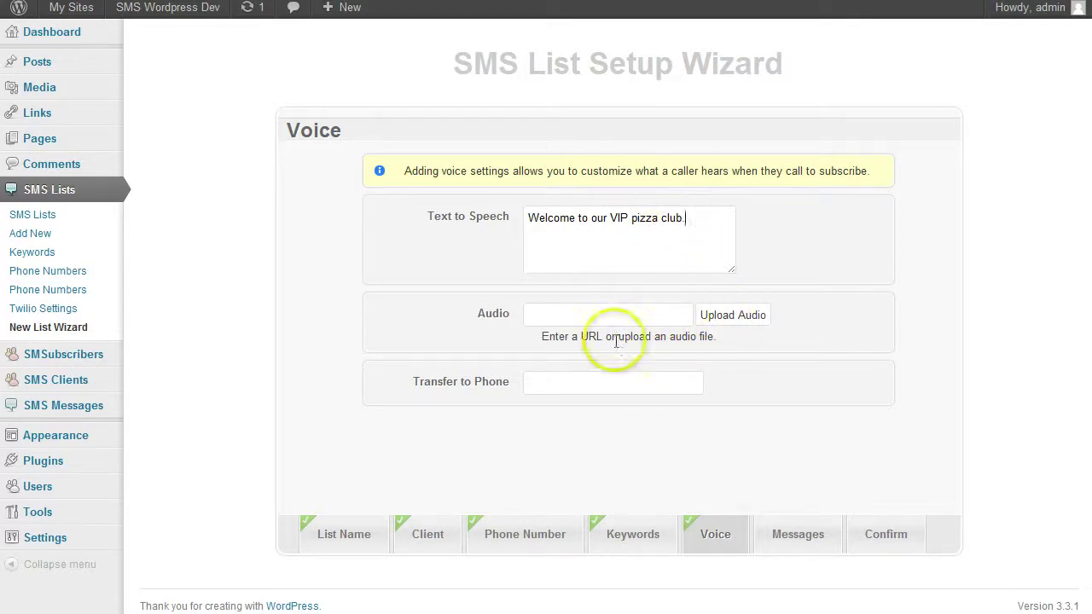
Enter the phone number that callers are transferred to in the voice settings
left_click(599, 383)
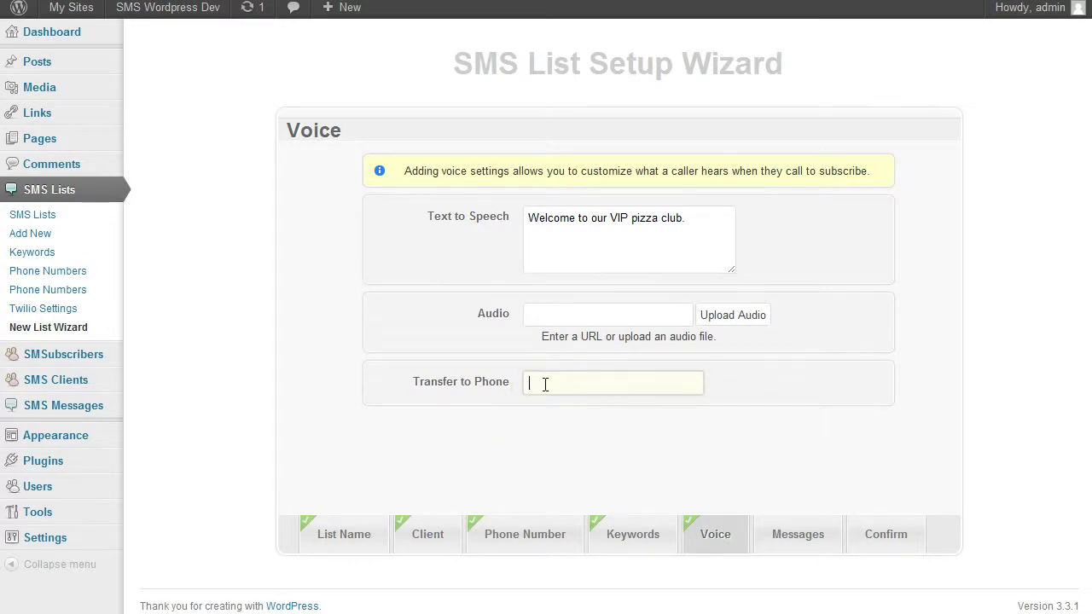
type("155551212")
left_click(580, 461)
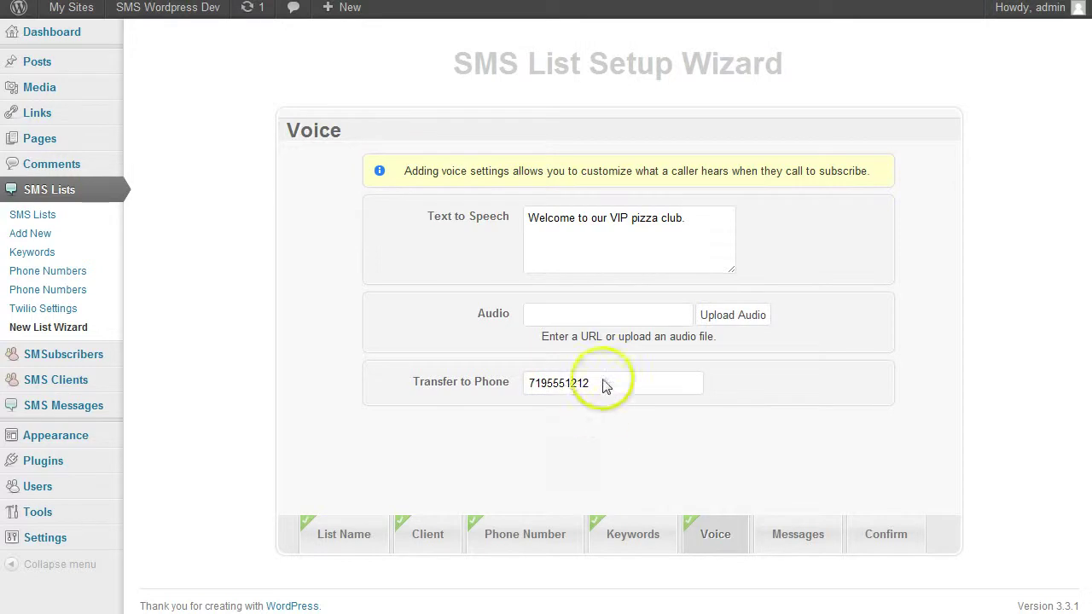
Extend the text-to-speech greeting with the sentence "Press 1 to place an order."
left_click(702, 226)
type(". Press")
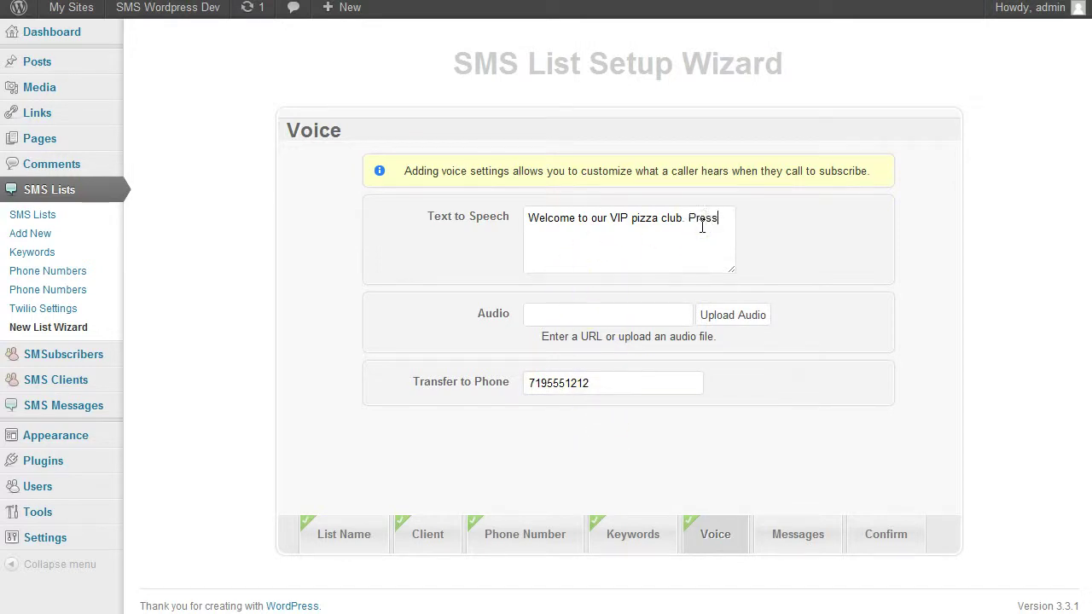
type(" 1 to place ")
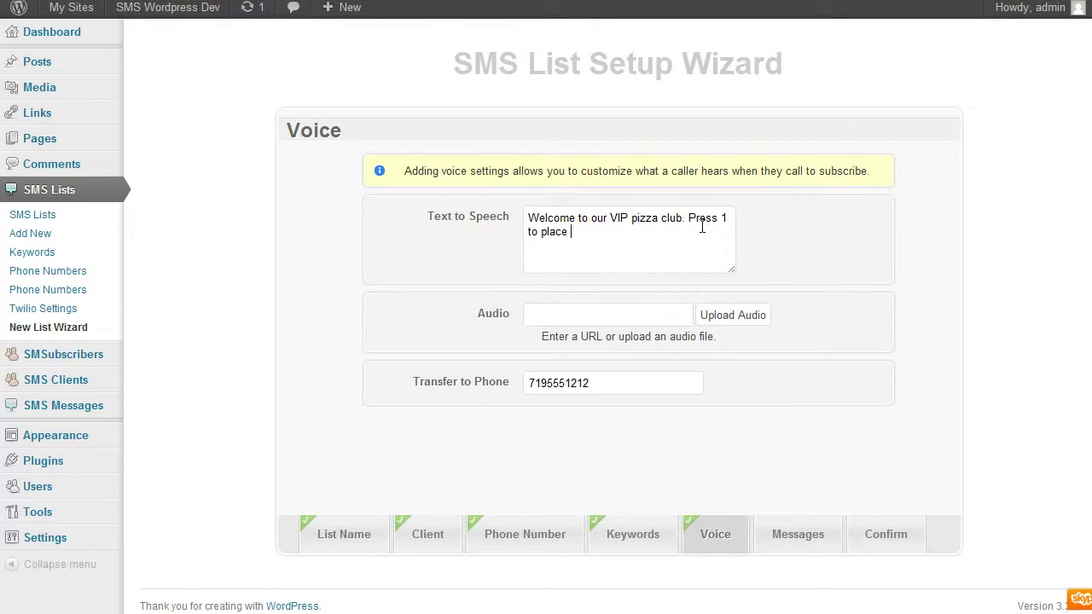
type("an order.")
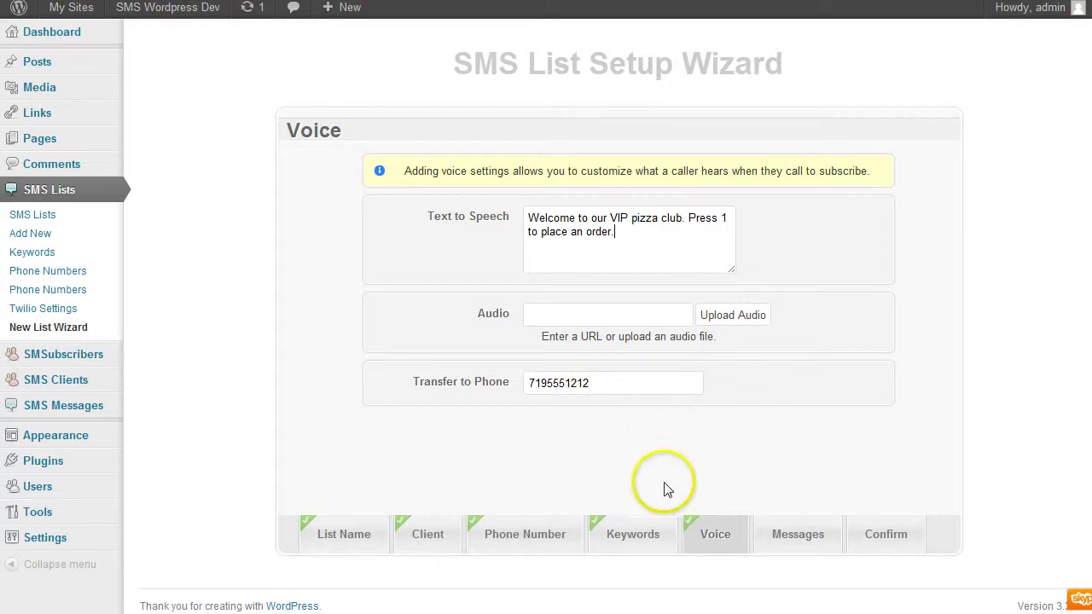
Write the VIP pizza club replies for new, current, returning and unsubscribed contacts, giving the new subscribers' BOGO coupon the expiry [[date:3]]
left_click(793, 534)
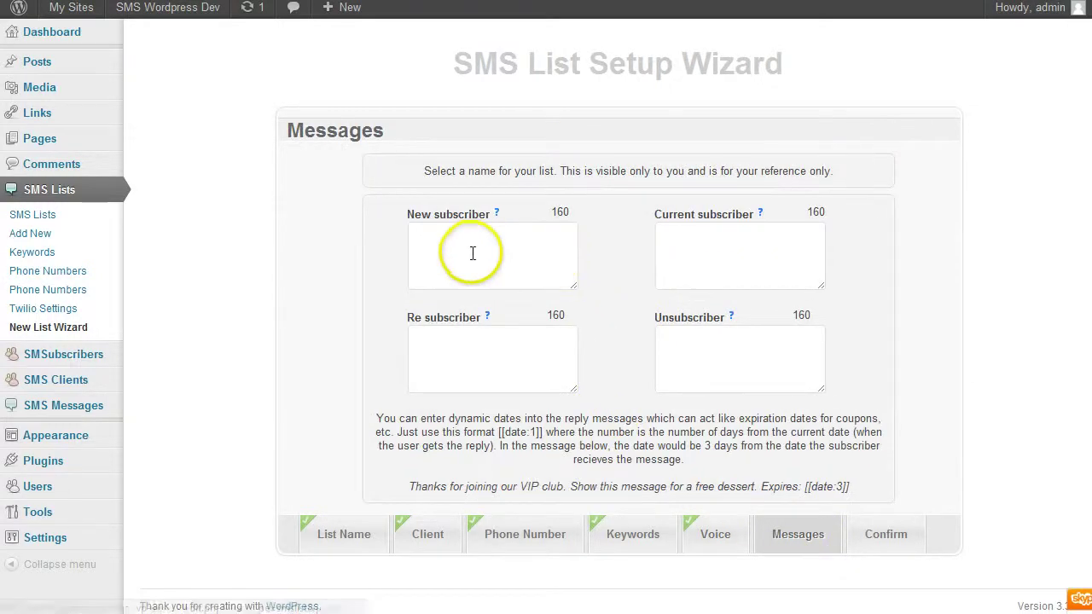
left_click(475, 250)
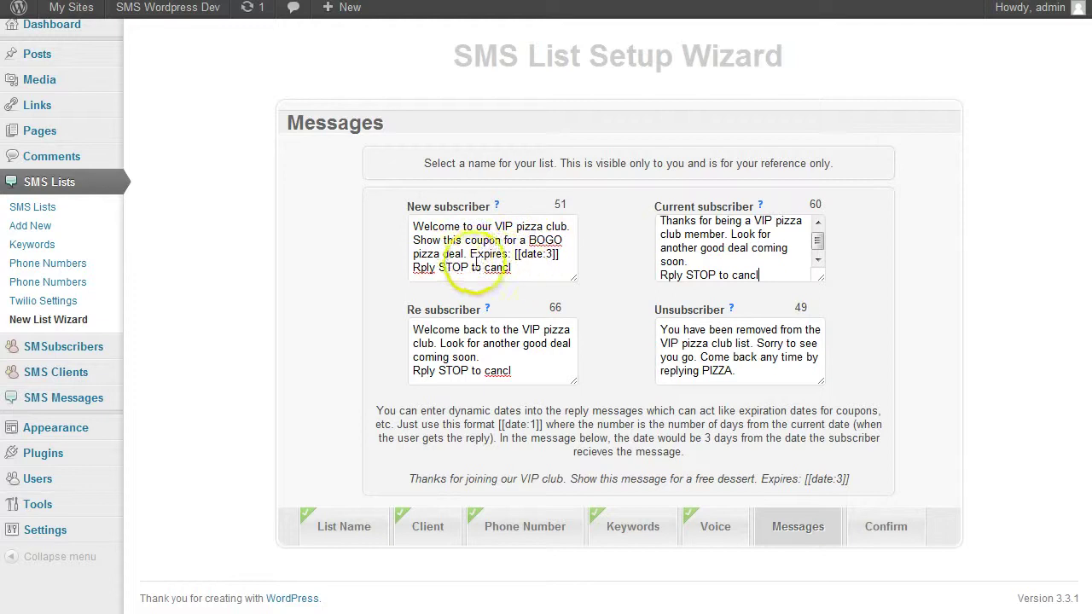
left_click(465, 254)
type(".")
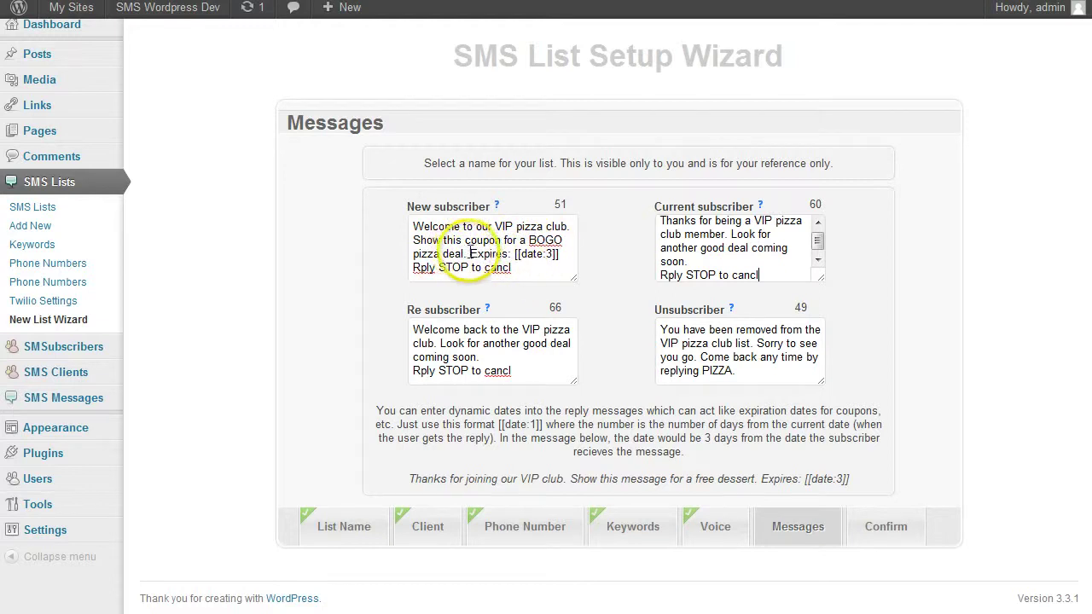
Examine the dynamic expiry date placeholder in the new subscriber message
left_click(515, 254)
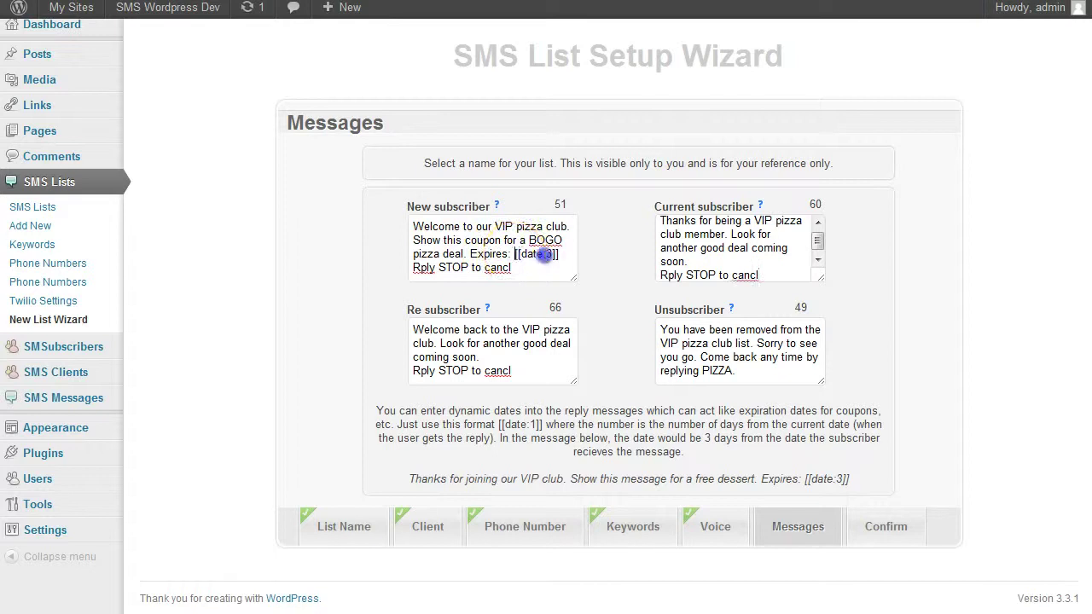
mouse_move(542, 254)
left_mouse_down()
mouse_move(559, 254)
mouse_move(553, 261)
left_mouse_up()
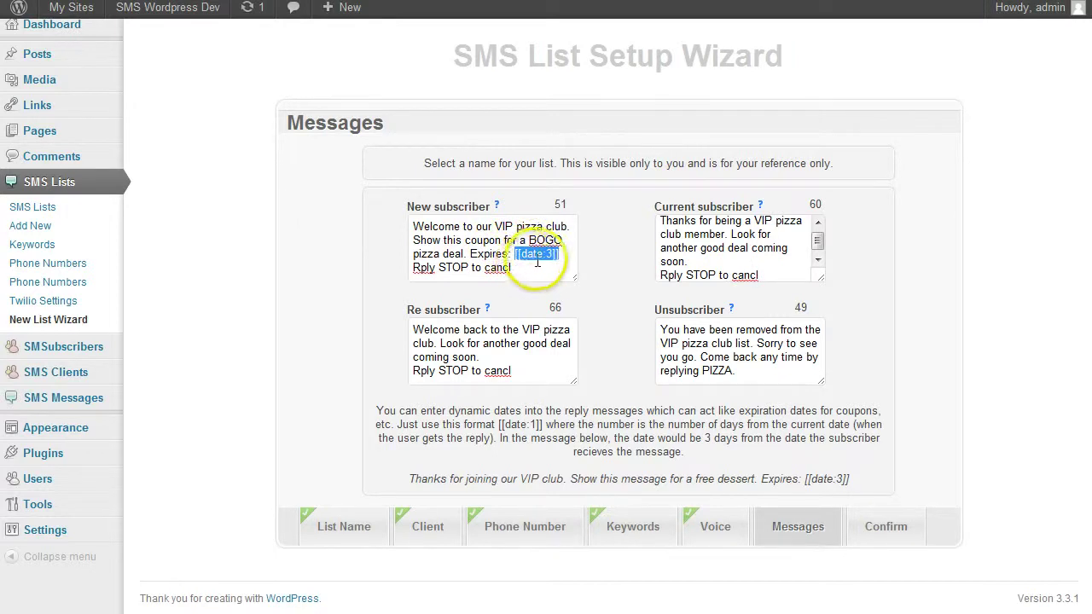
left_click(473, 255)
double_click(483, 255)
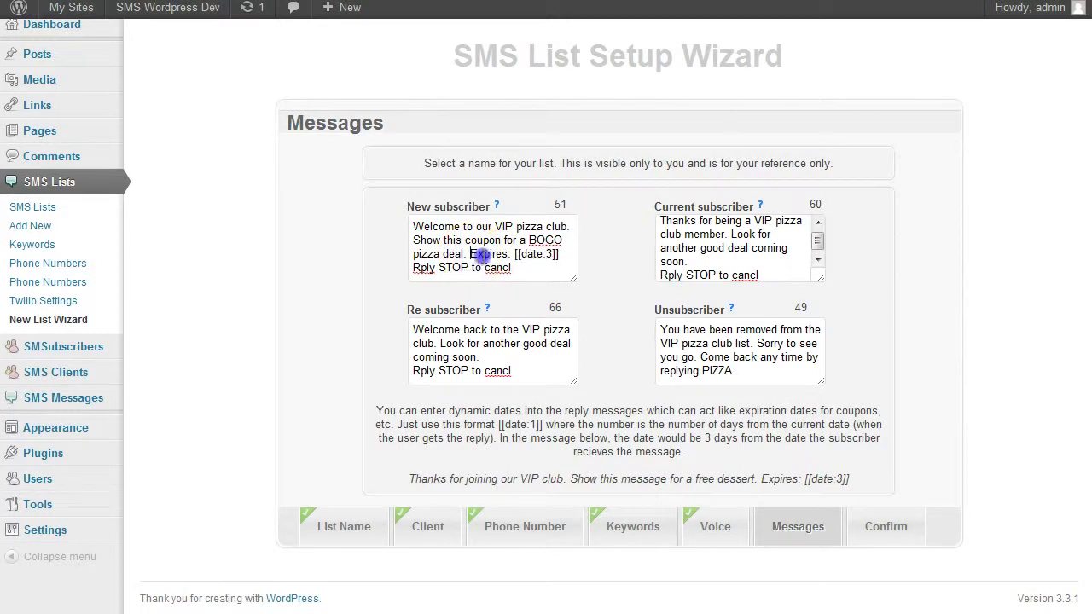
mouse_move(515, 254)
left_mouse_down()
mouse_move(556, 254)
mouse_move(561, 268)
mouse_move(522, 271)
left_mouse_up()
left_click(546, 254)
Review the wording of the new, current and returning subscriber messages
left_click(663, 227)
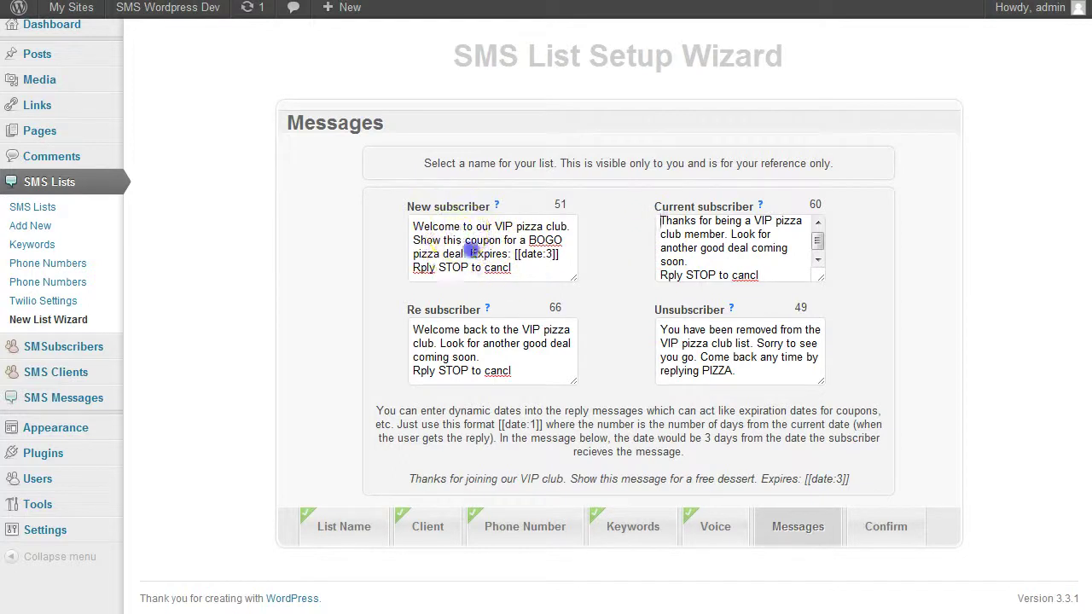
left_click_drag(413, 225, 510, 270)
left_click(689, 261)
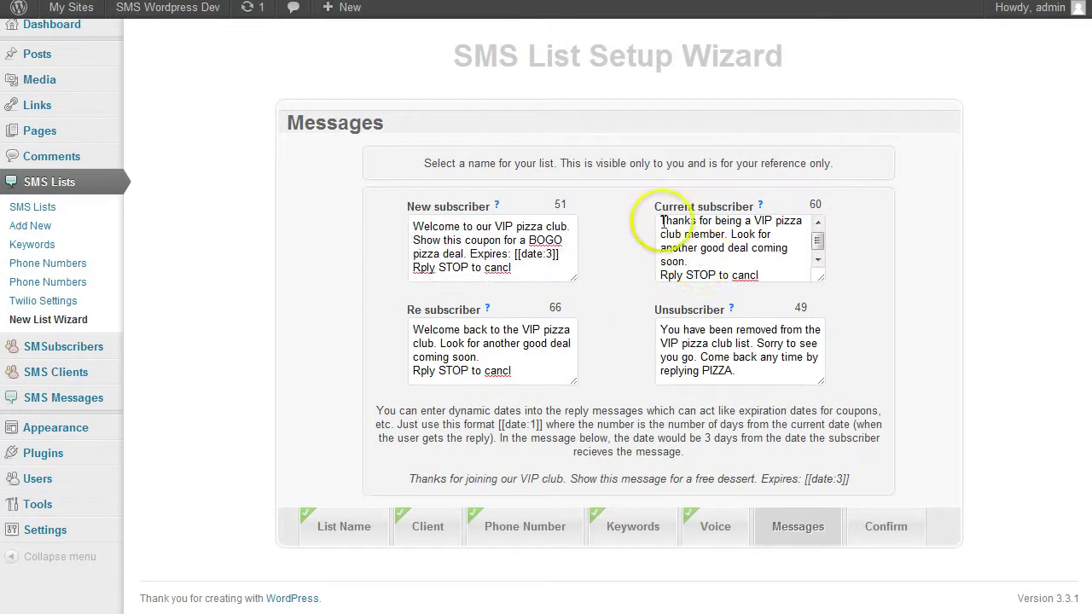
left_click_drag(657, 221, 770, 276)
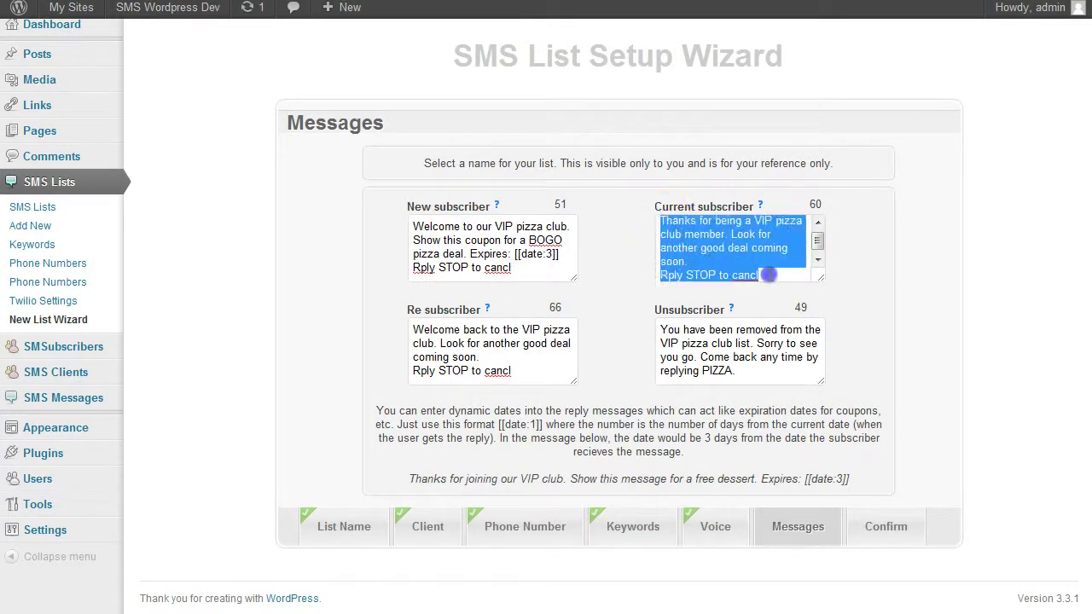
left_click(719, 261)
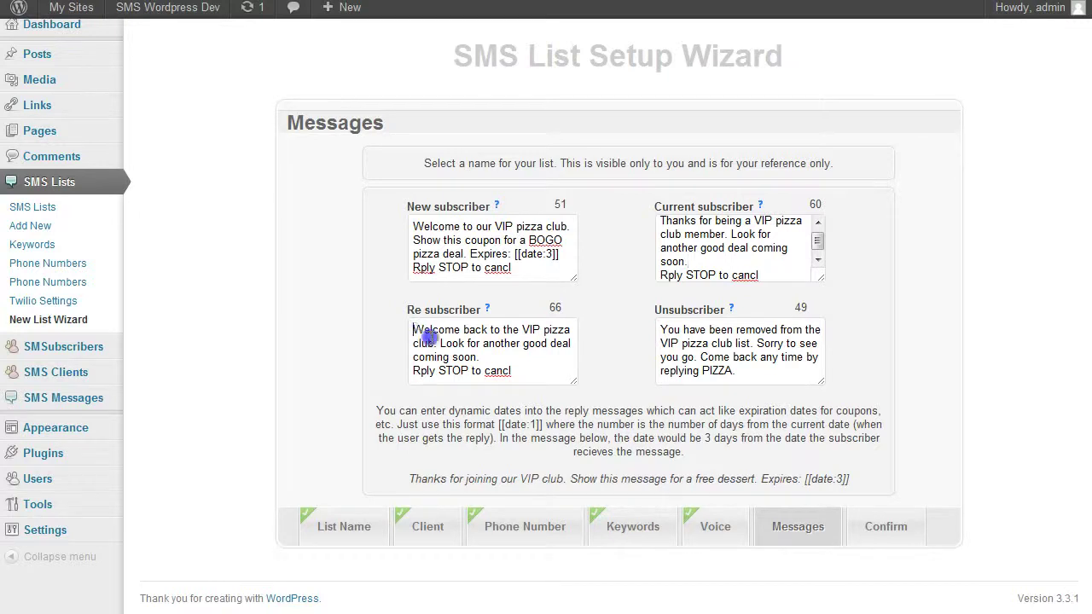
left_click_drag(426, 337, 534, 369)
left_click(530, 372)
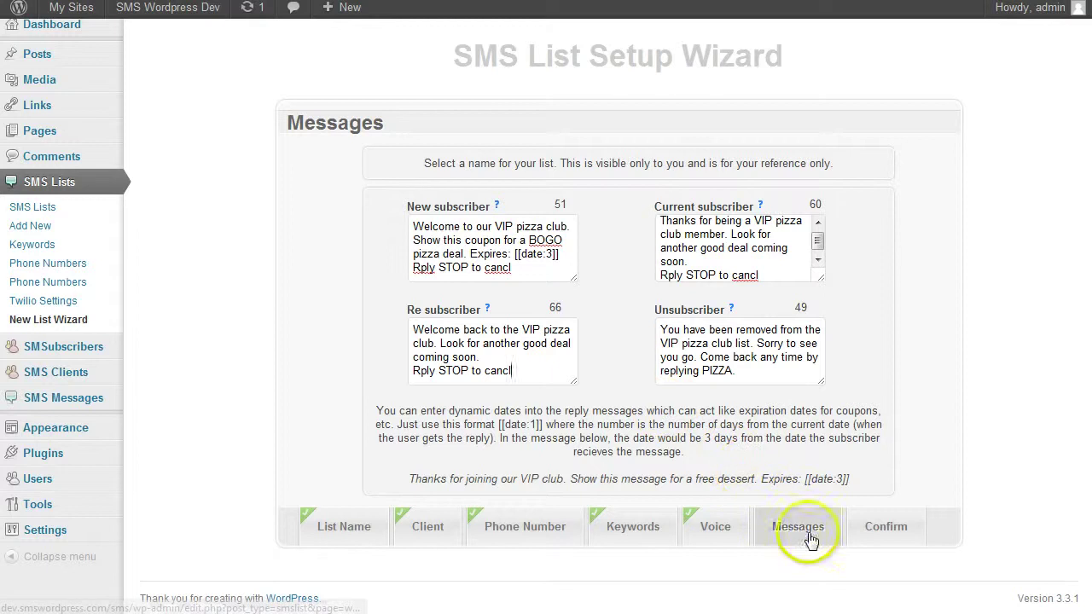
Proceed to the wizard's confirmation and create the list
left_click(889, 534)
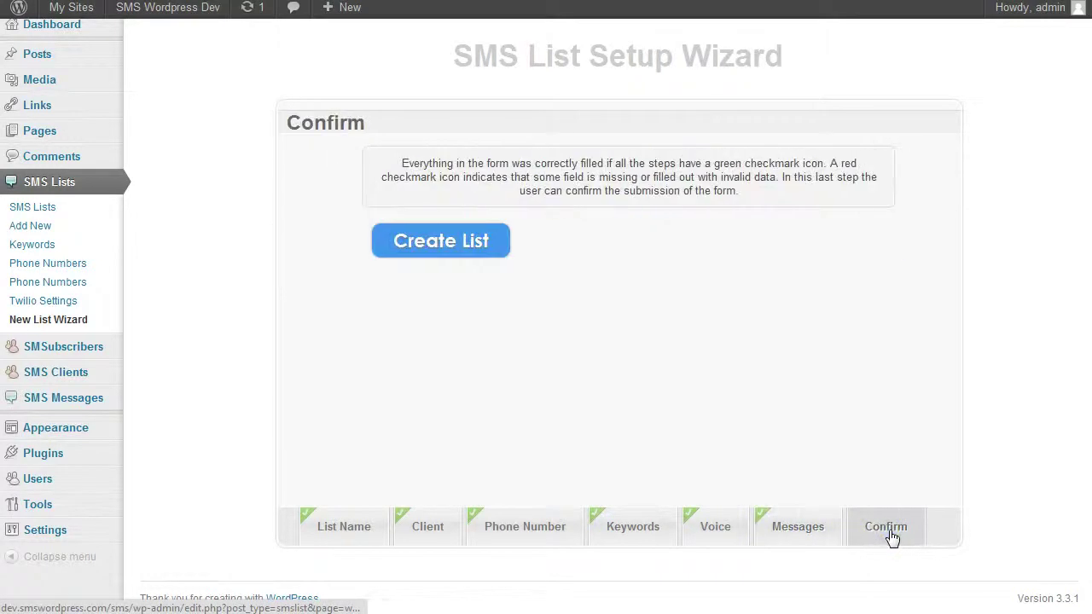
left_click(461, 250)
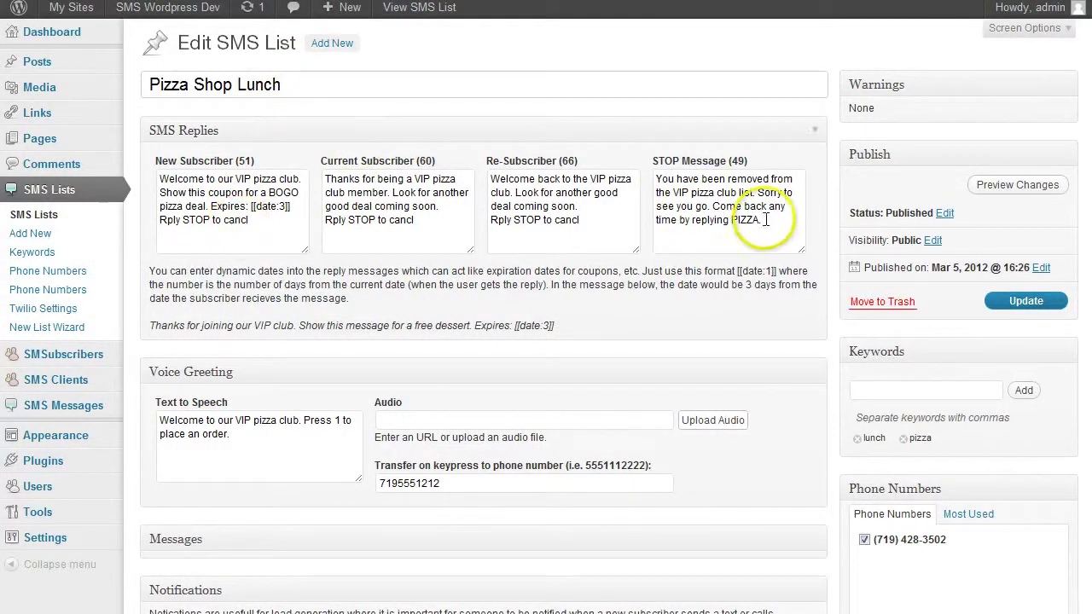
Look through the created list's replies, warnings, keywords, phone number, notifications, web form, users and assigned client
scroll(627, 259, "down", 2)
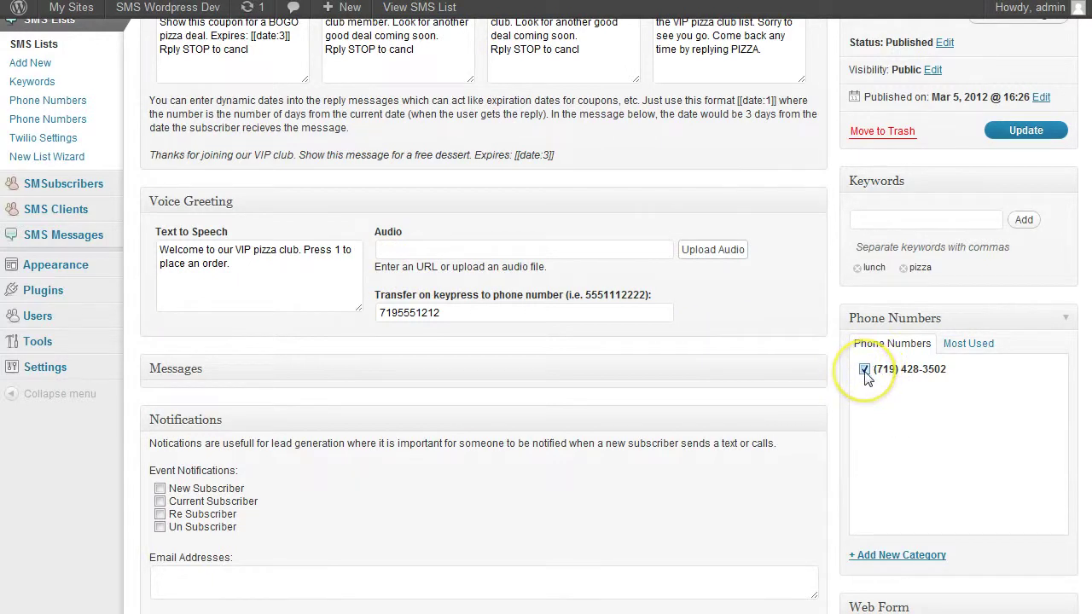
scroll(674, 418, "up", 2)
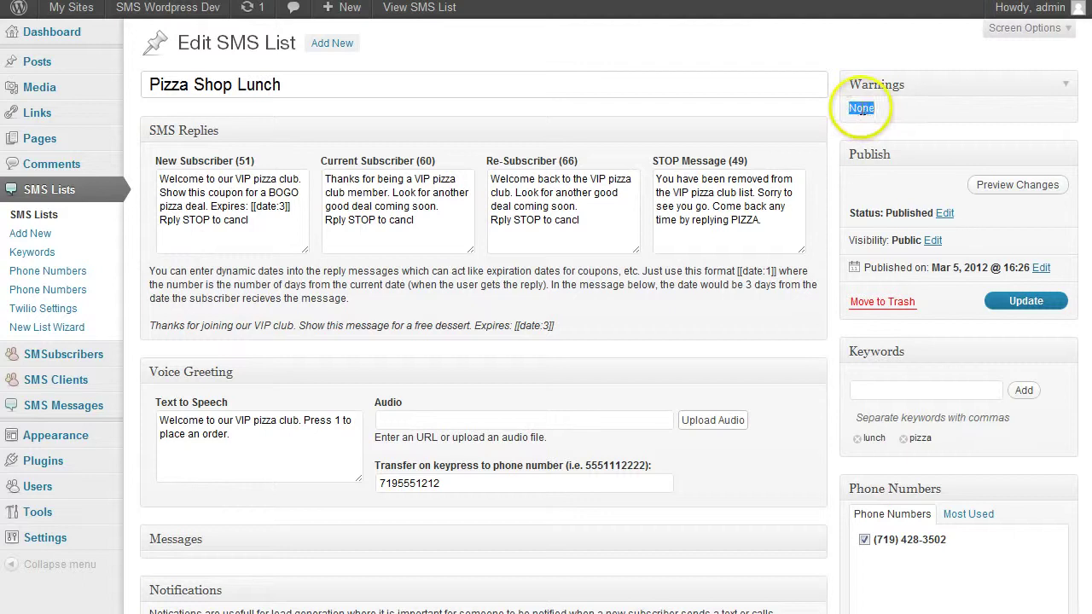
scroll(659, 392, "down", 4)
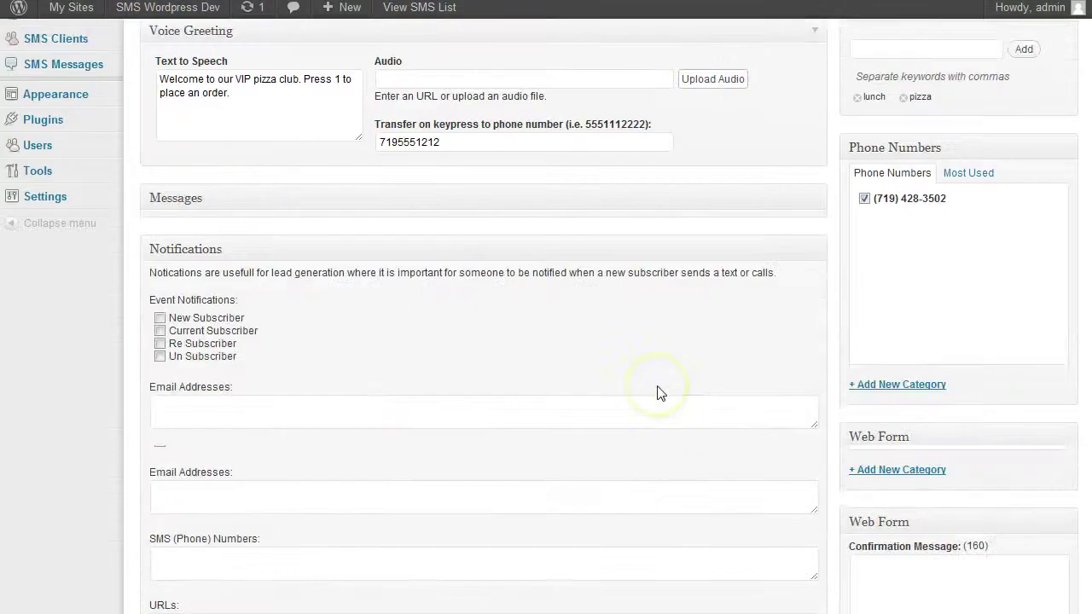
scroll(658, 392, "down", 1)
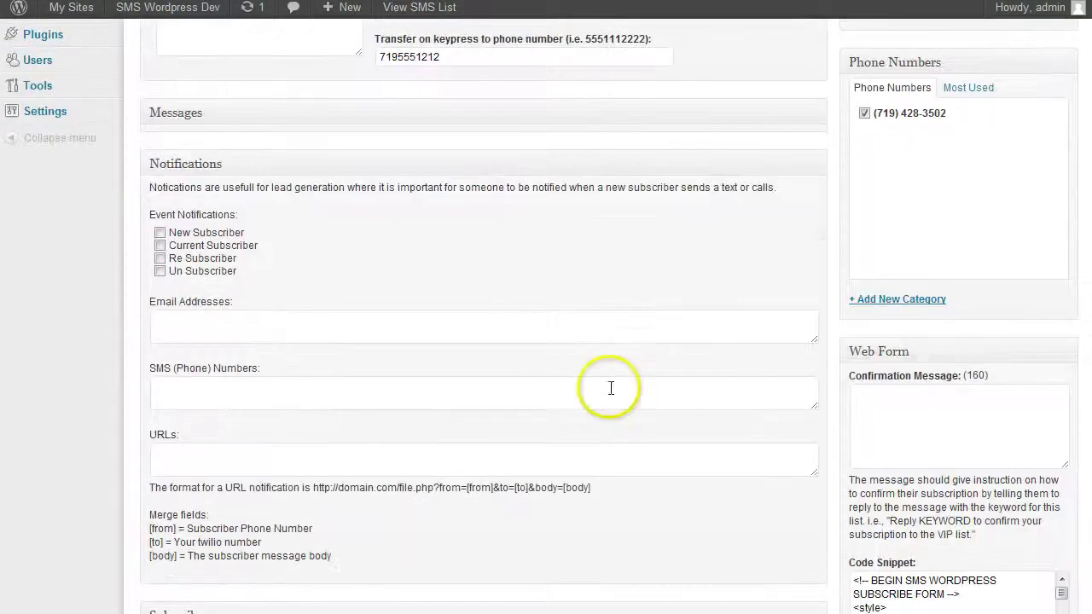
scroll(609, 385, "down", 1)
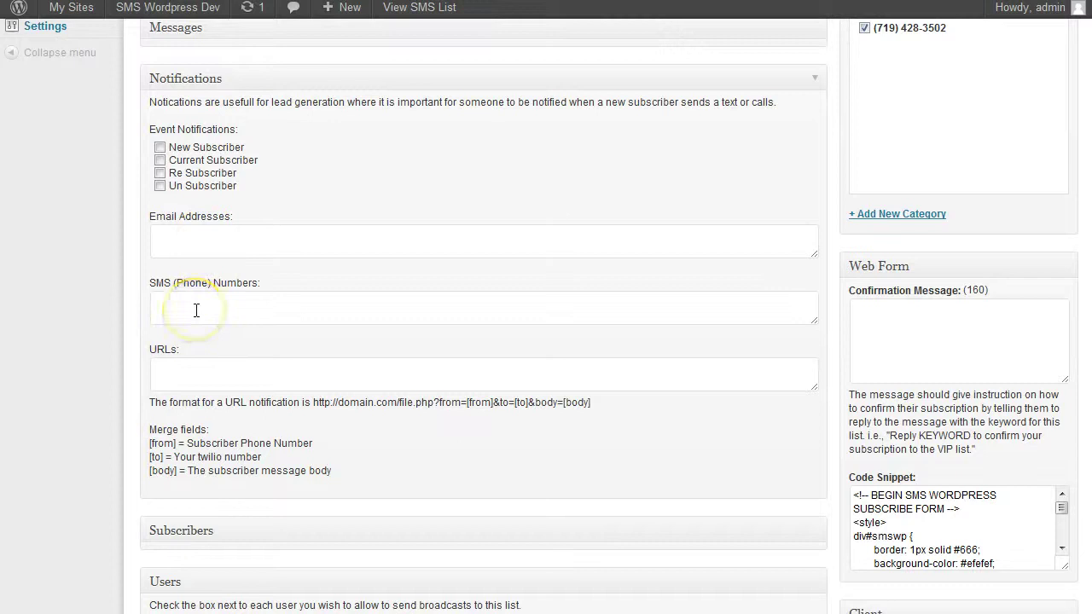
scroll(431, 473, "down", 2)
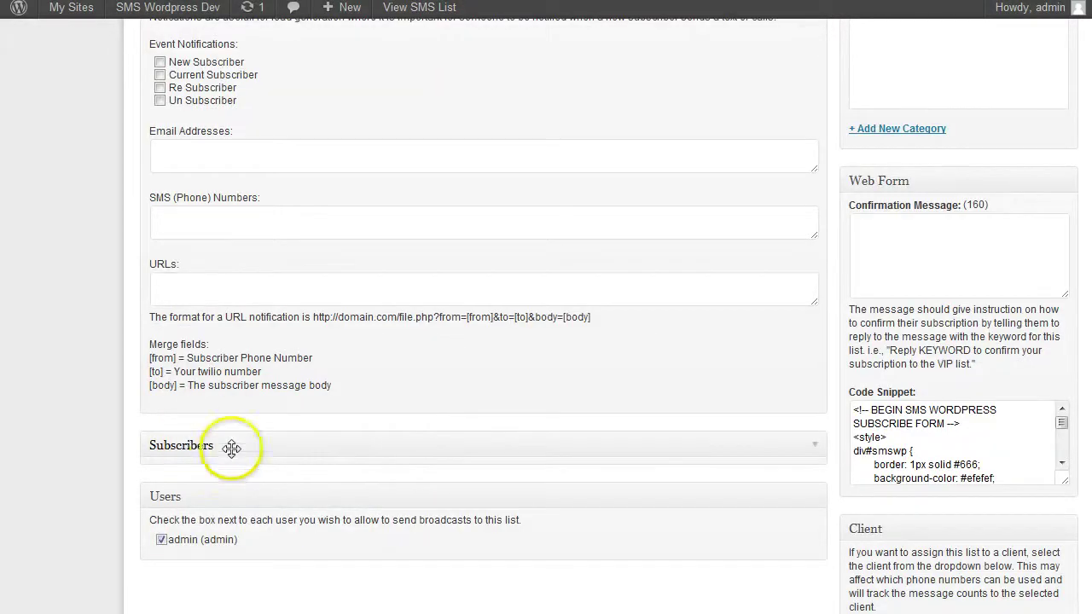
scroll(300, 515, "down", 2)
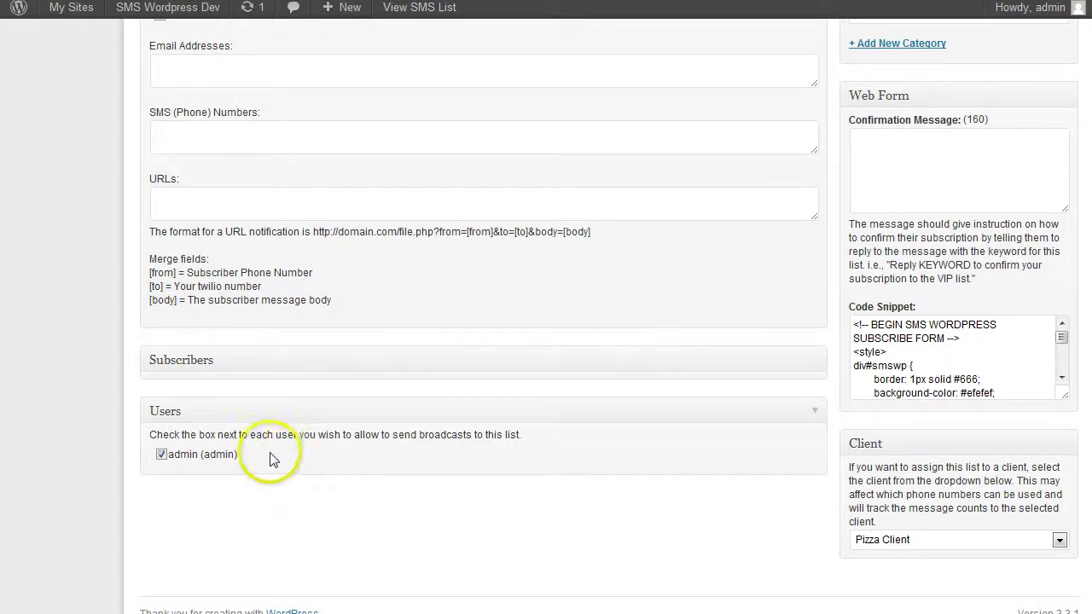
scroll(280, 461, "up", 15)
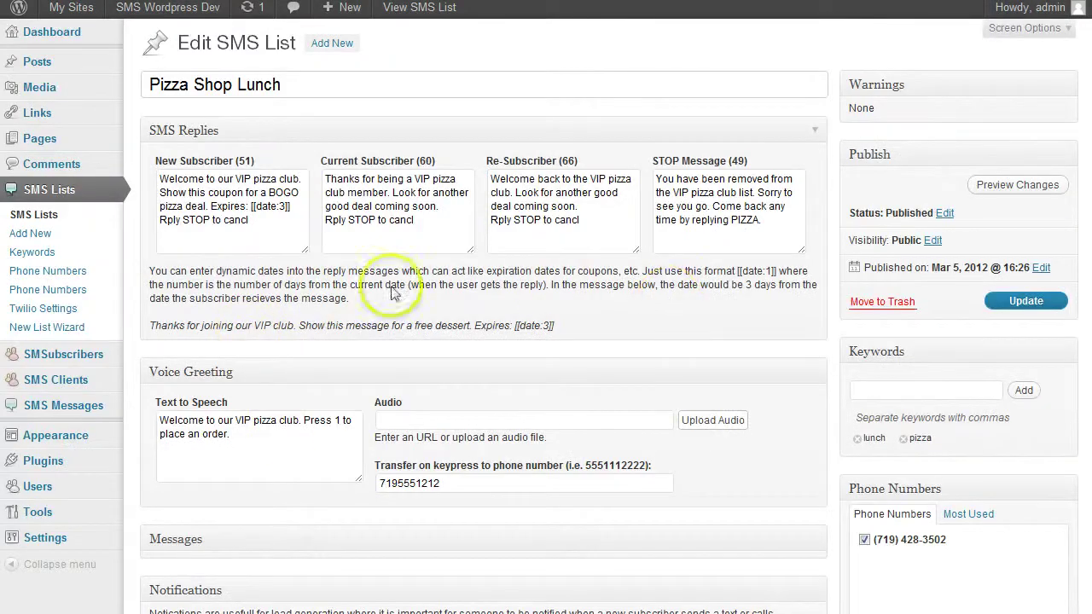
Leave the list without saving and open the Pizza Client record to check its Twilio settings, phone number, stats and monthly limit
mouse_move(60, 357)
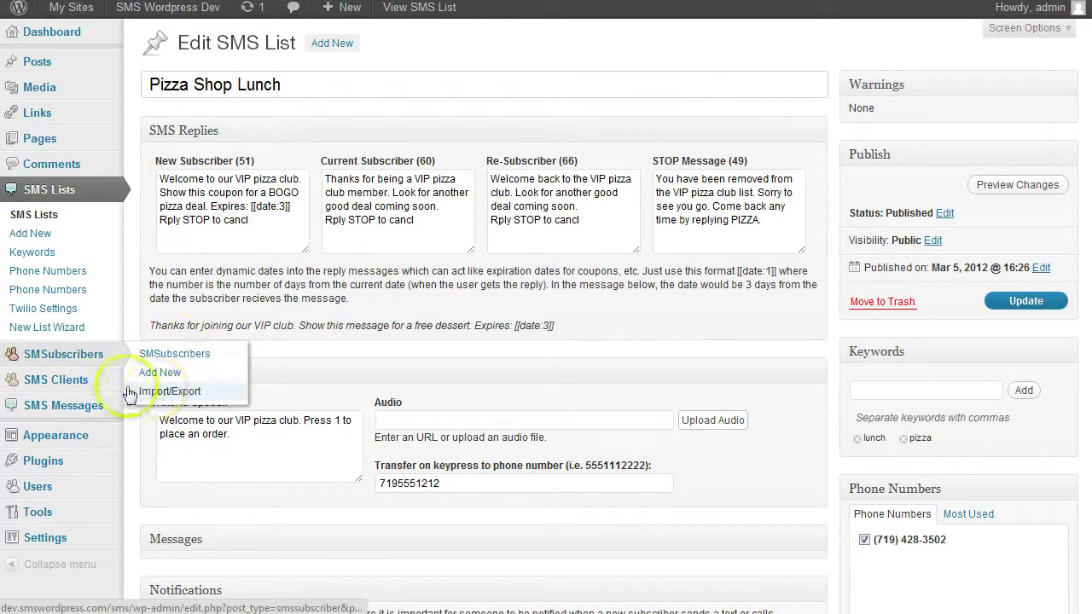
mouse_move(73, 389)
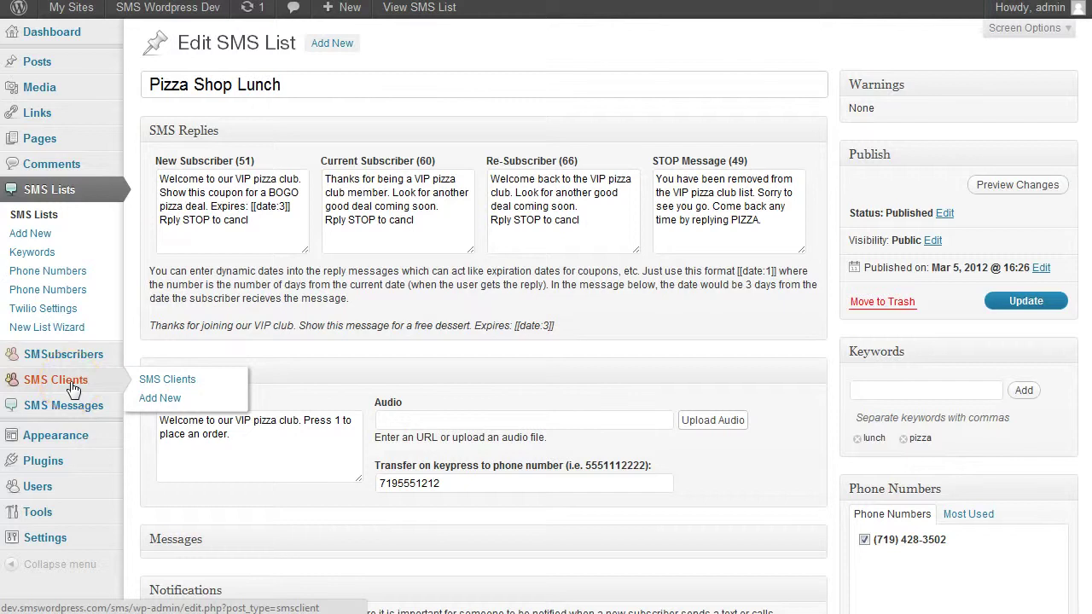
left_click(73, 388)
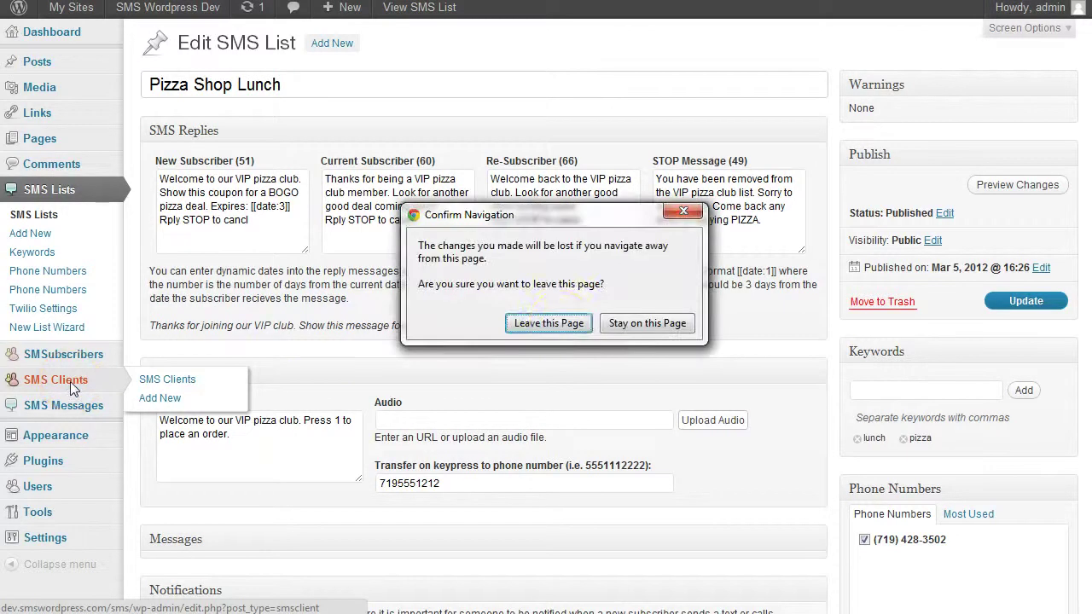
left_click(562, 325)
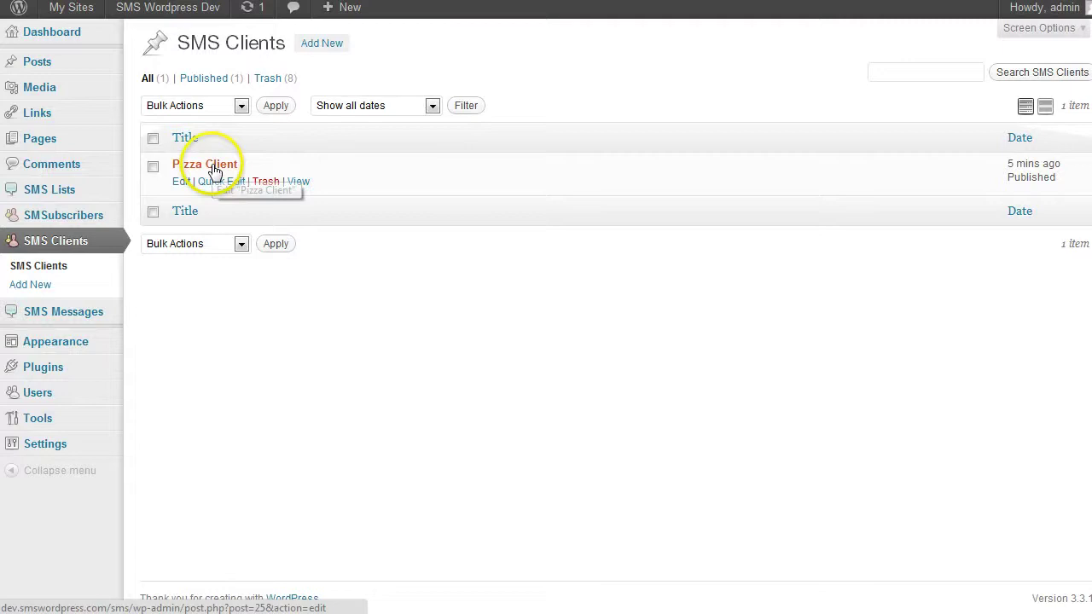
left_click(214, 171)
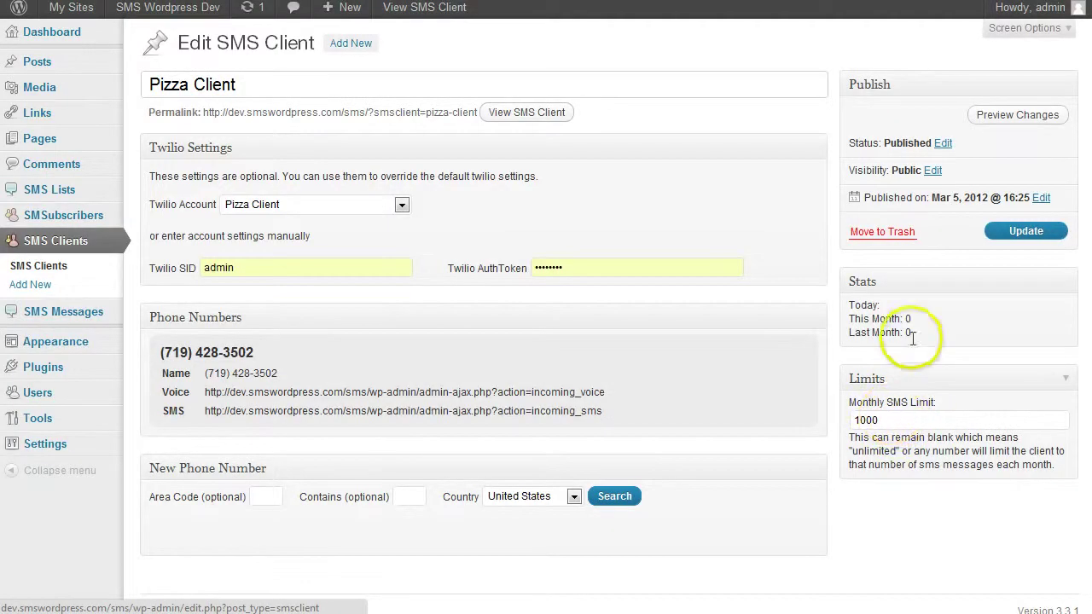
mouse_move(273, 349)
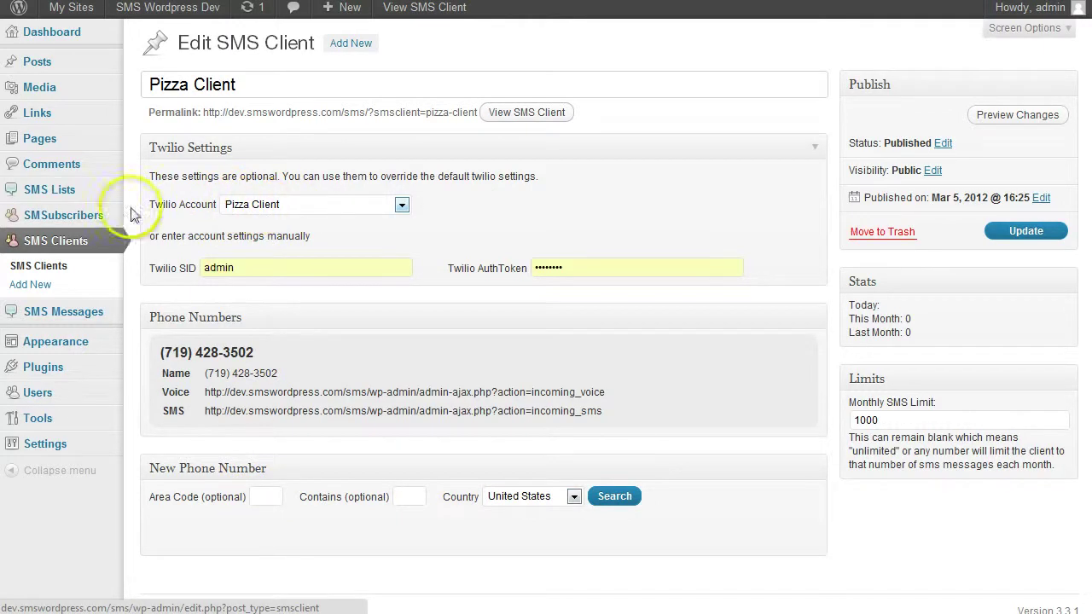
Open the plugin's Twilio settings and examine the subaccounts, including the suspend and close options for Pizza Client
mouse_move(53, 220)
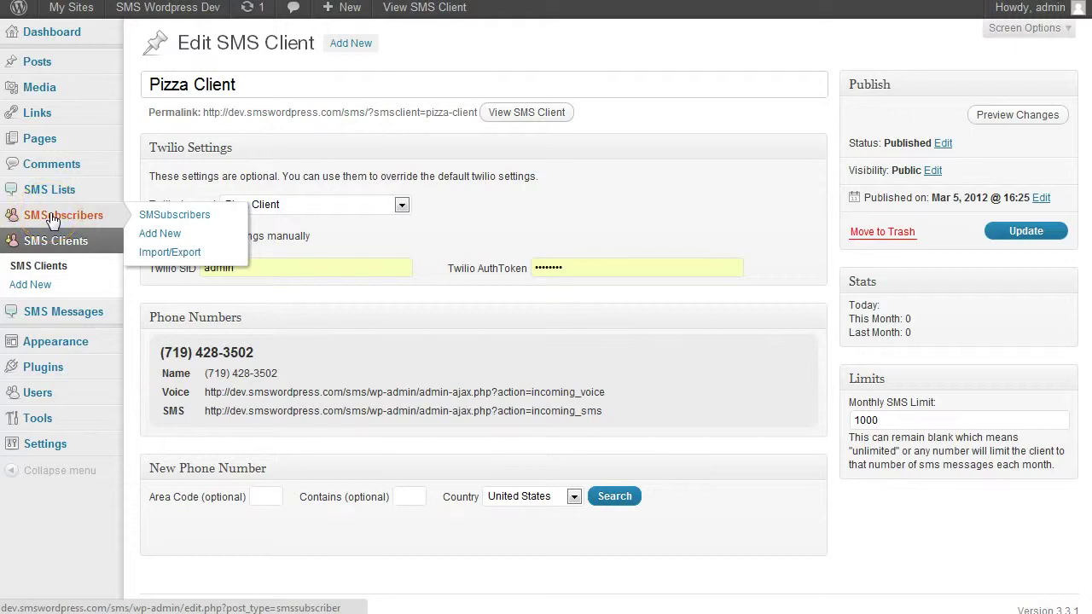
mouse_move(64, 191)
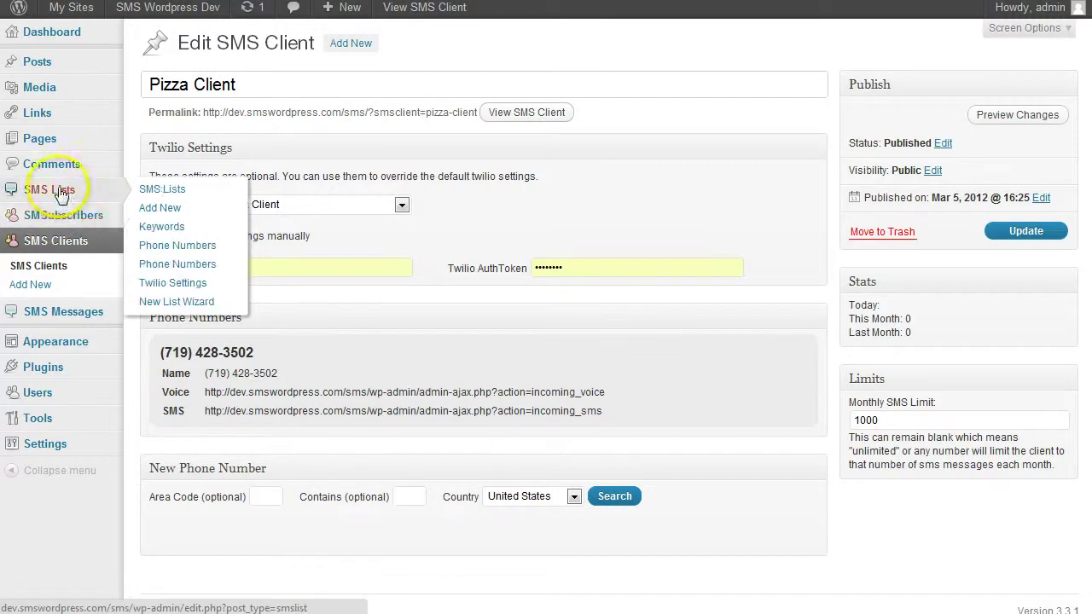
left_click(170, 290)
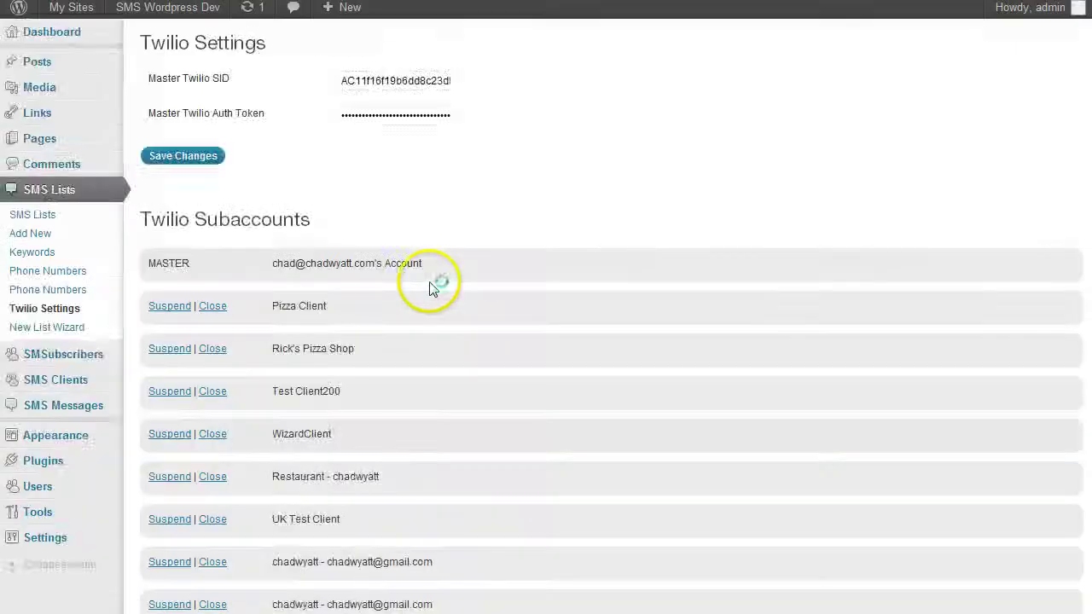
scroll(429, 285, "down", 2)
scroll(430, 287, "up", 2)
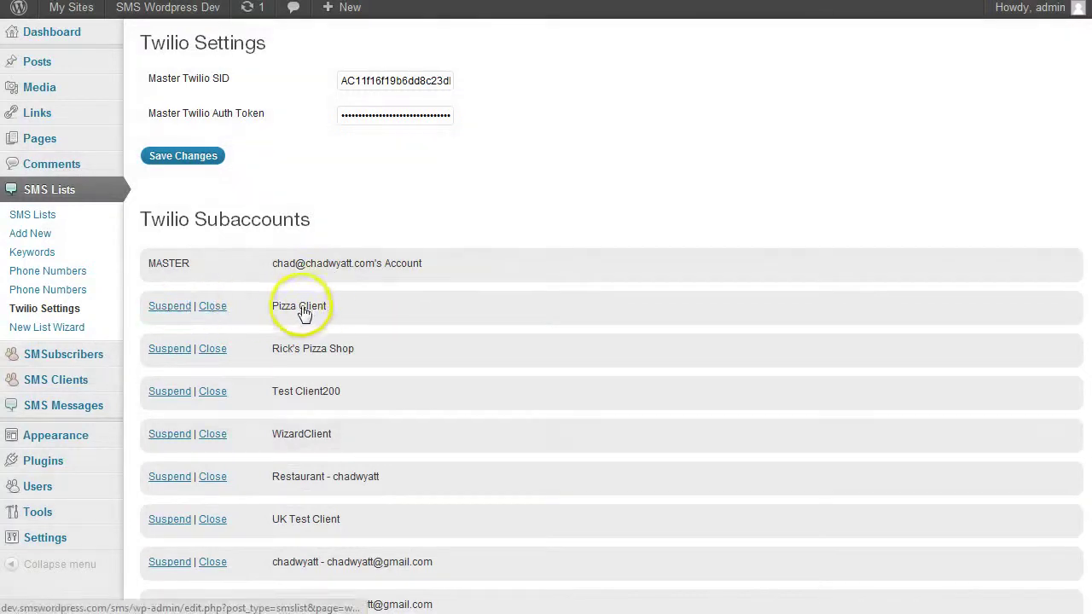
left_click(179, 307)
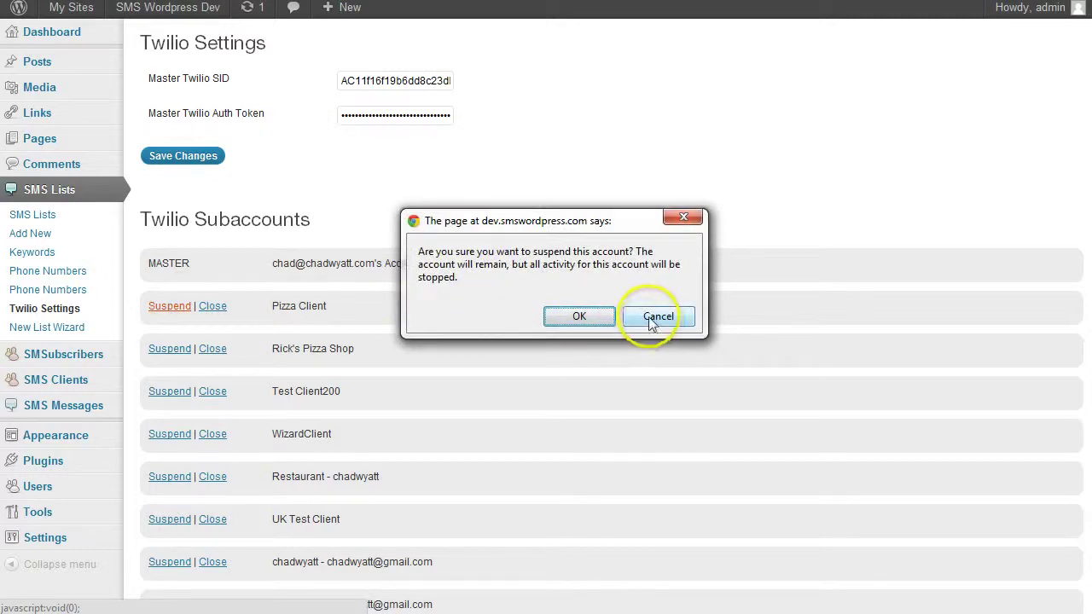
left_click(582, 317)
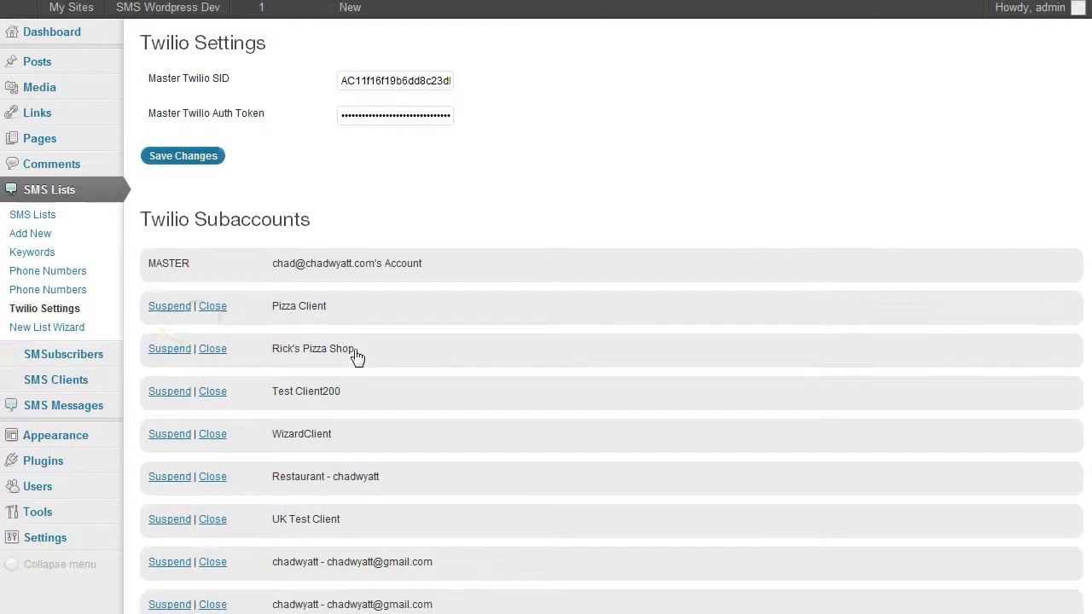
left_click(213, 308)
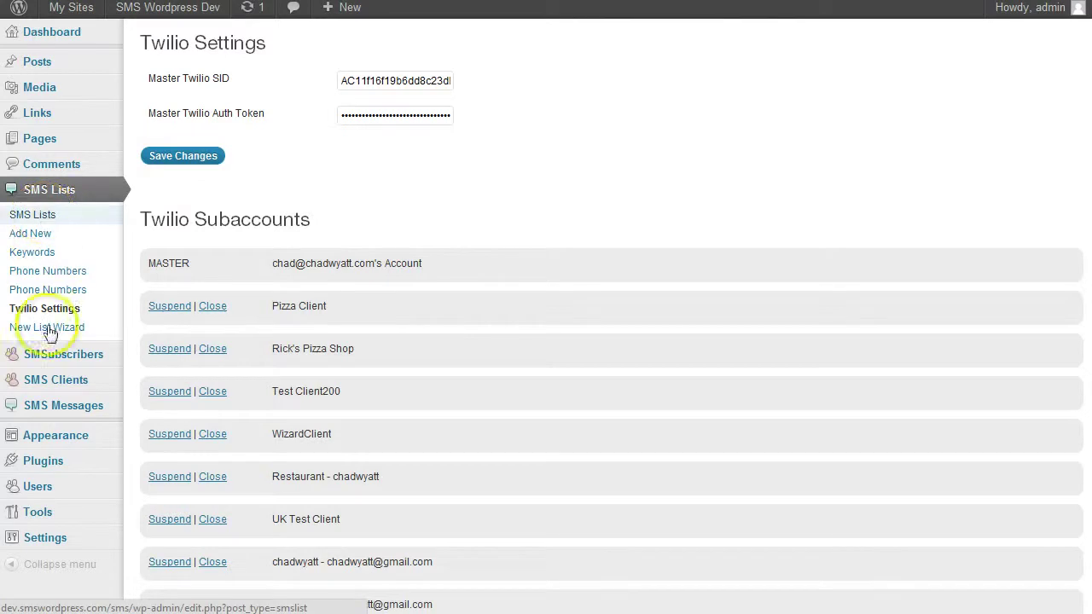
Create a new SMS message titled "Lunch Special" with the body "Come in today for 50% off one pizza between 3pm and 5pm."
mouse_move(65, 386)
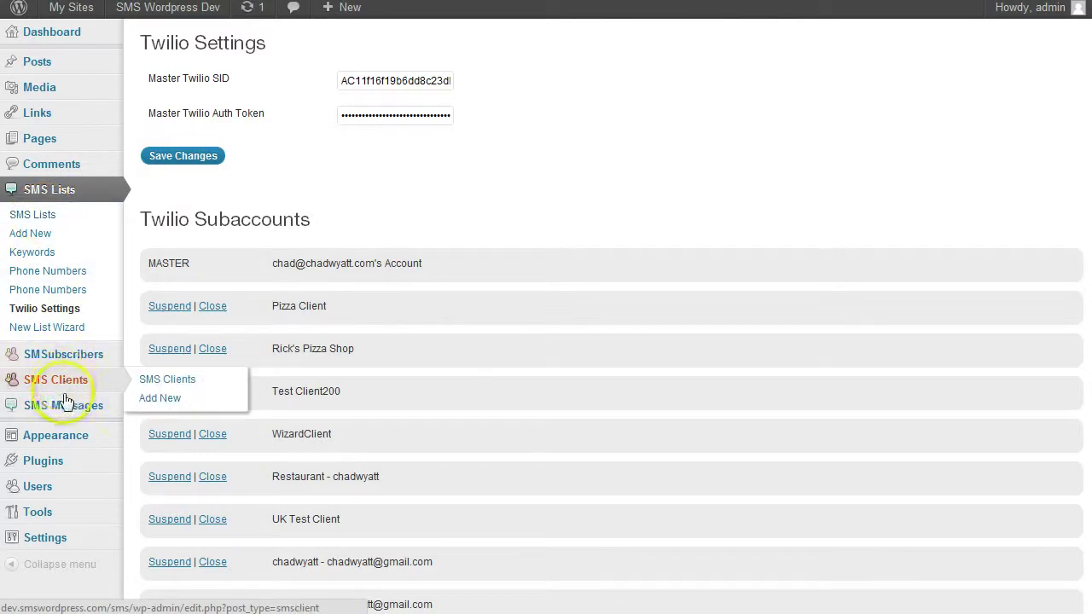
left_click(68, 404)
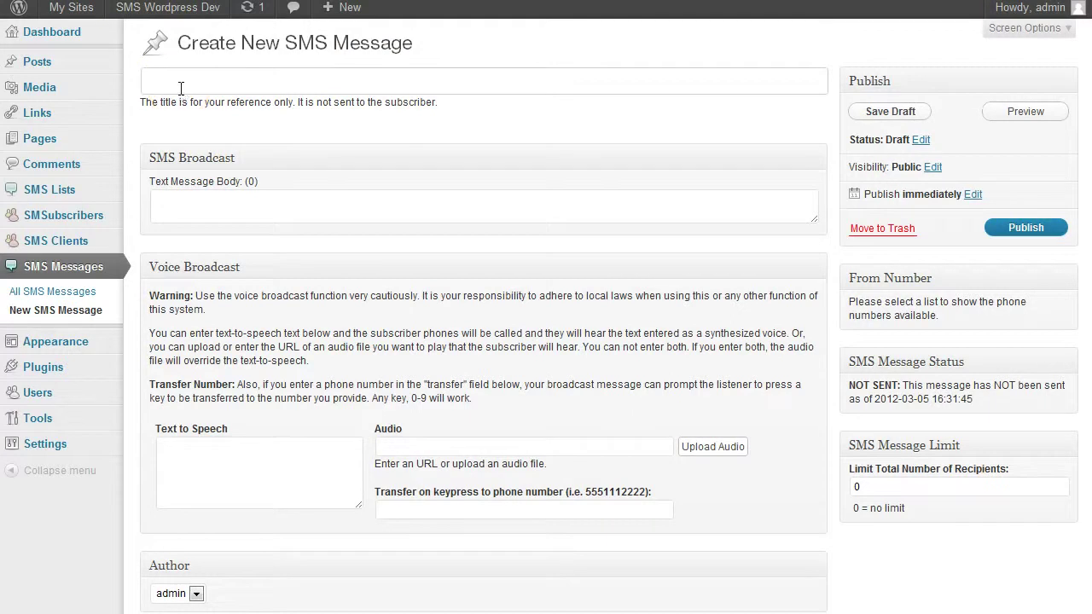
type("Lunch Special")
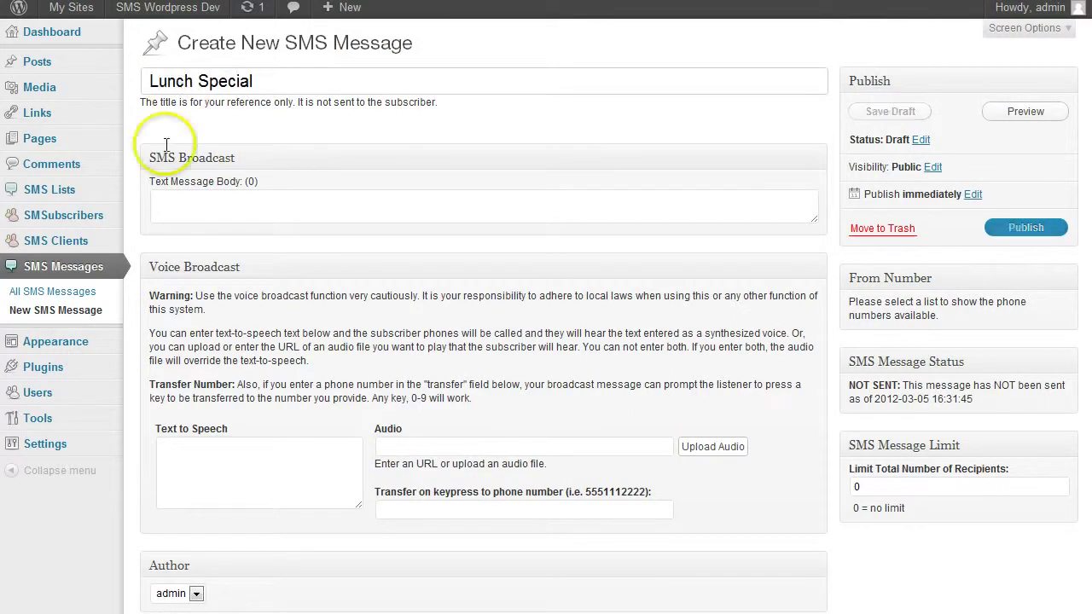
left_click(168, 200)
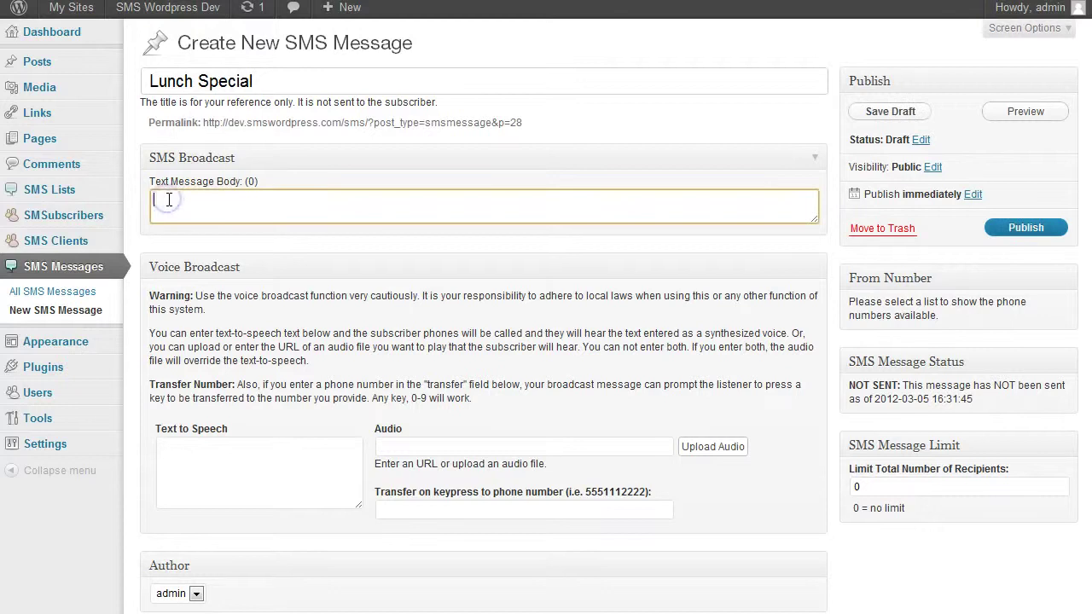
type("Come in to ")
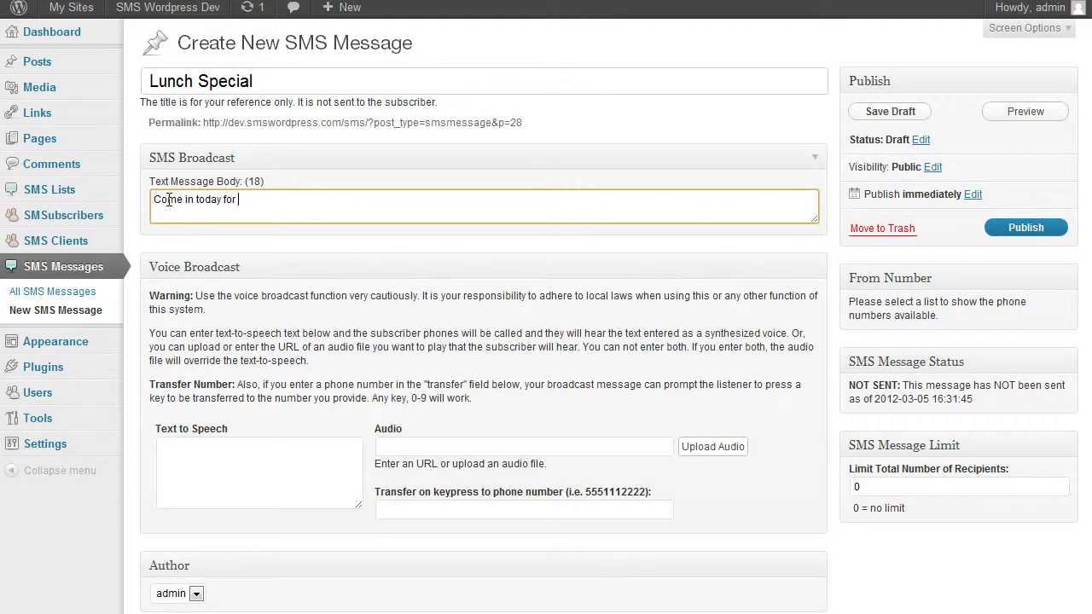
type("day for 50% off one pizza between 3pm and 5pm.")
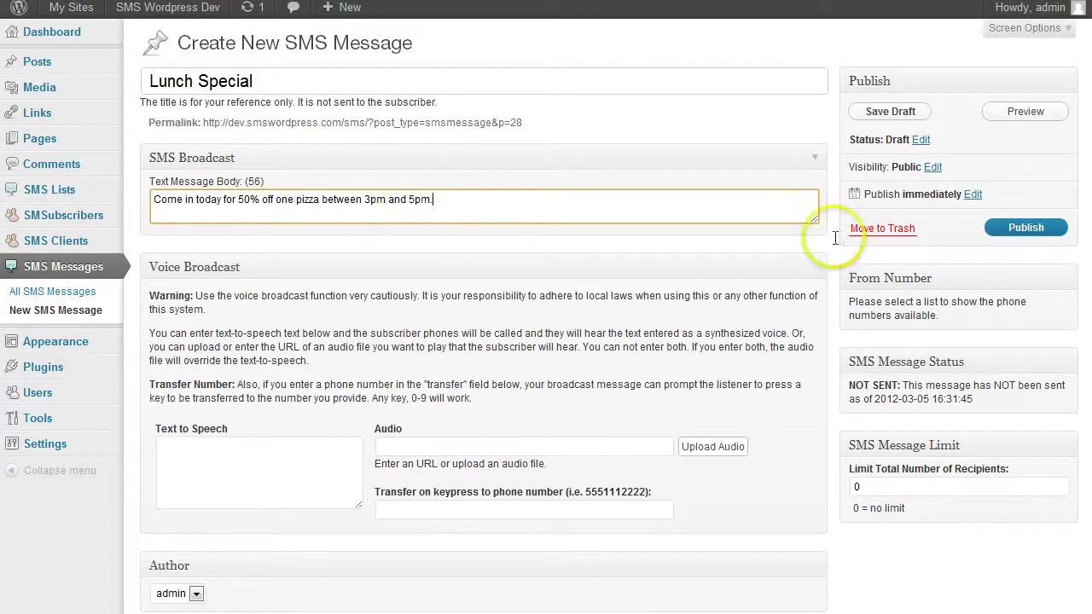
Examine the voice broadcast warning, the transfer instructions and the text-to-speech option of the message
scroll(621, 348, "down", 2)
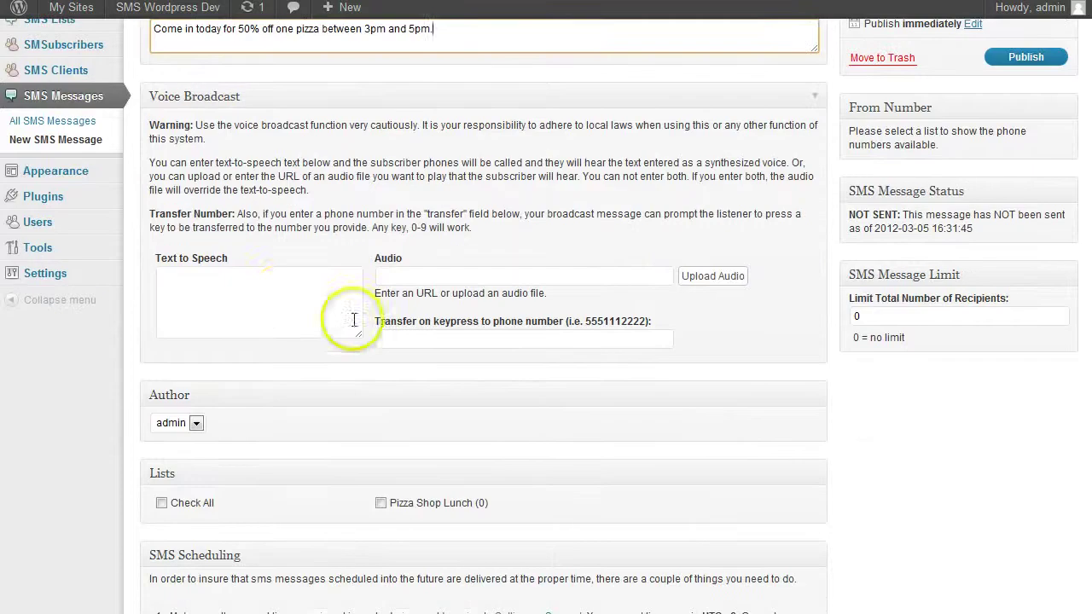
left_click(285, 296)
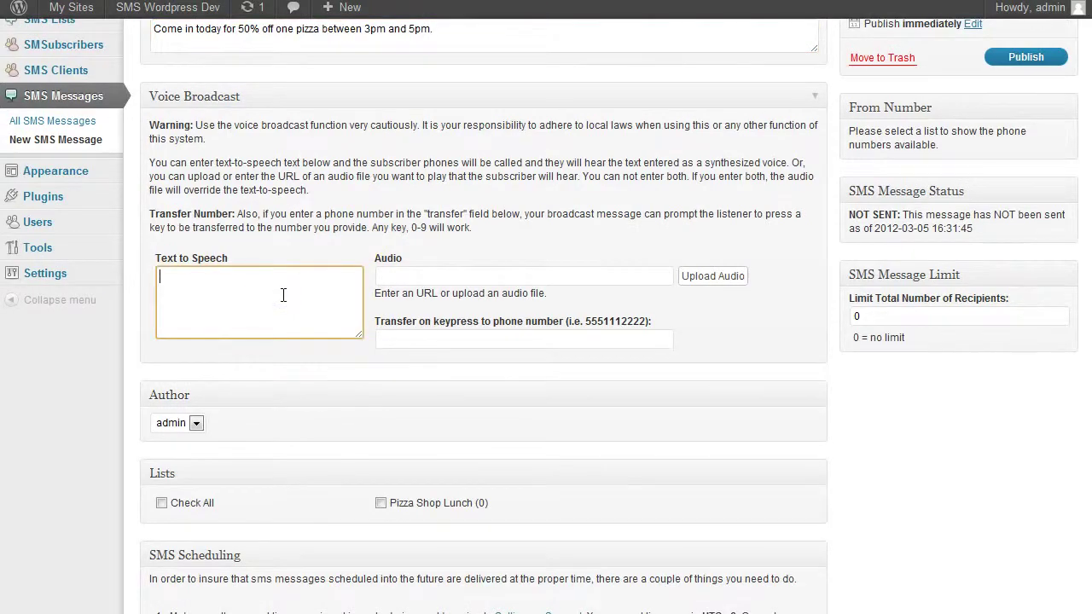
scroll(283, 295, "up", 1)
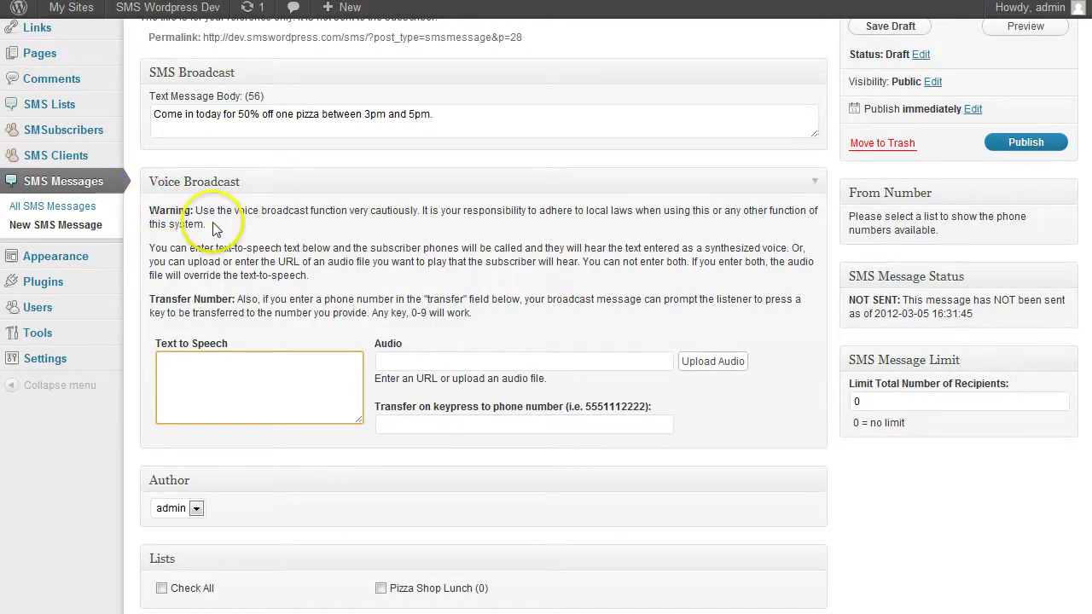
left_click_drag(209, 224, 183, 215)
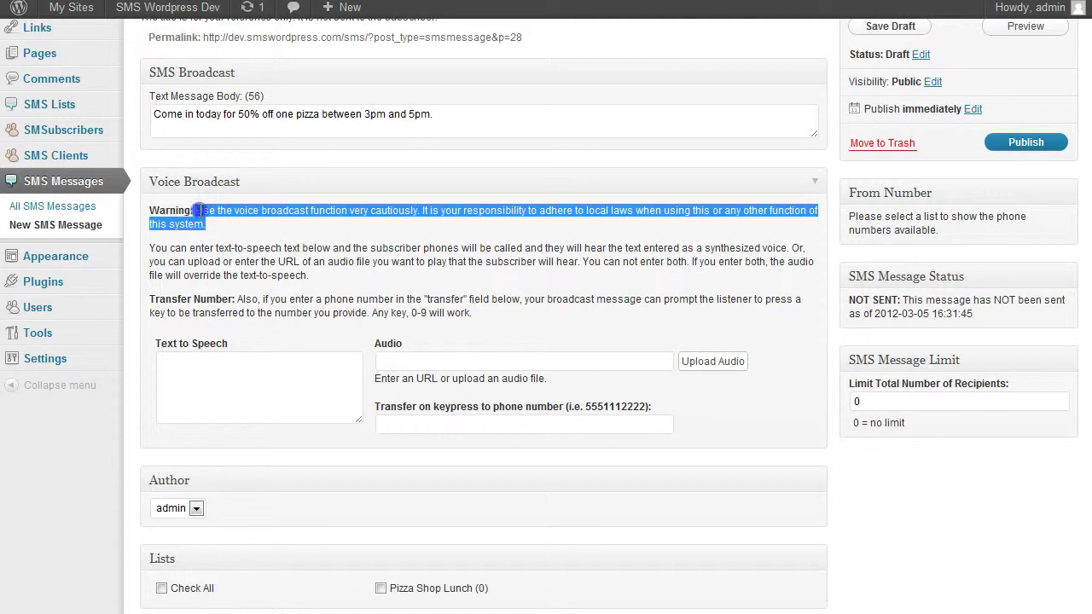
left_click(212, 229)
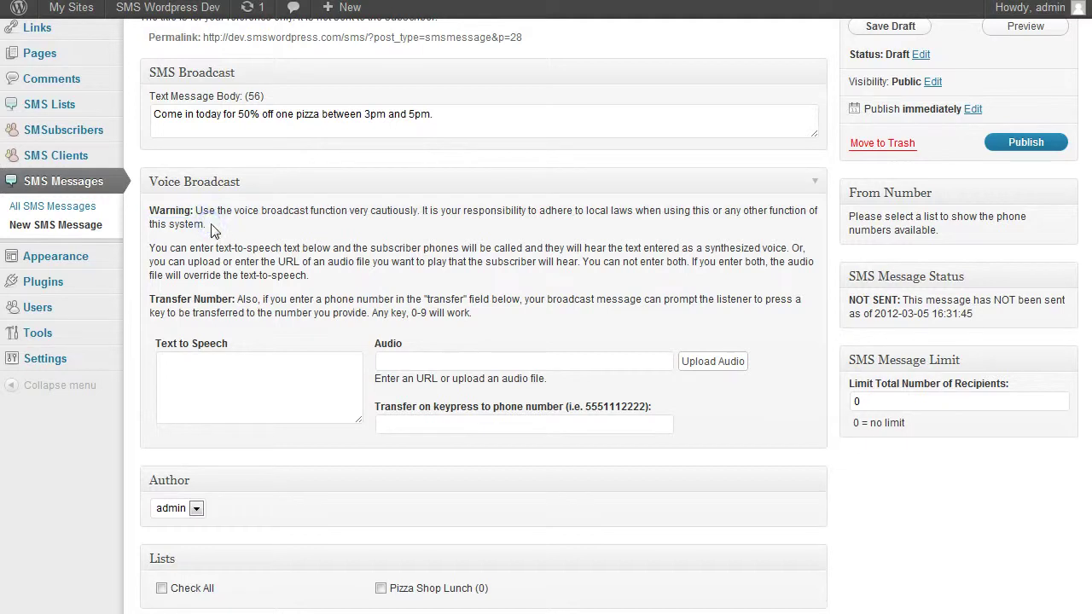
left_click(148, 211)
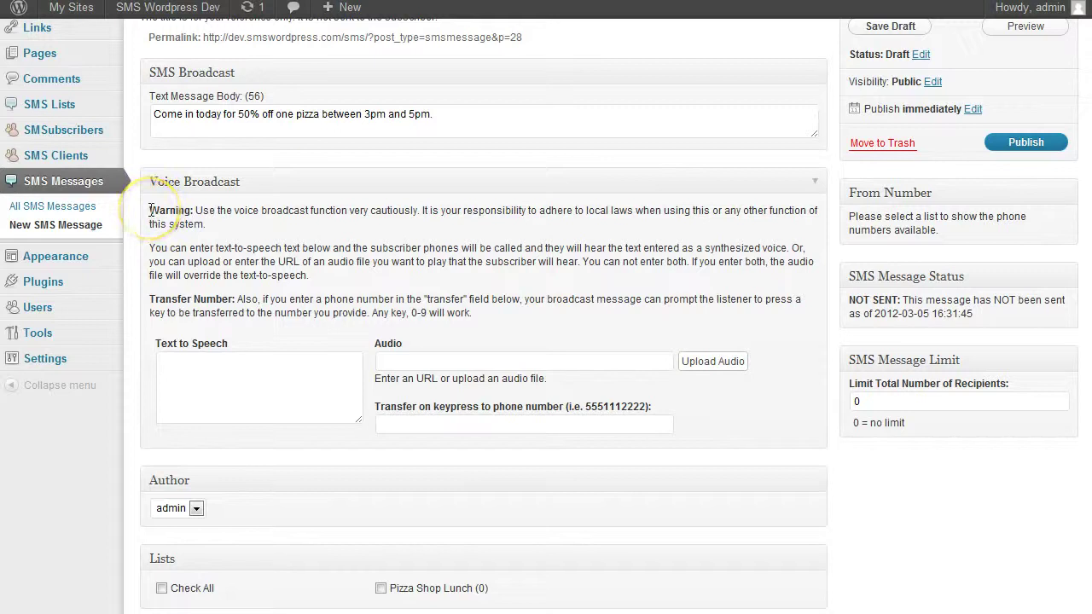
left_click(194, 376)
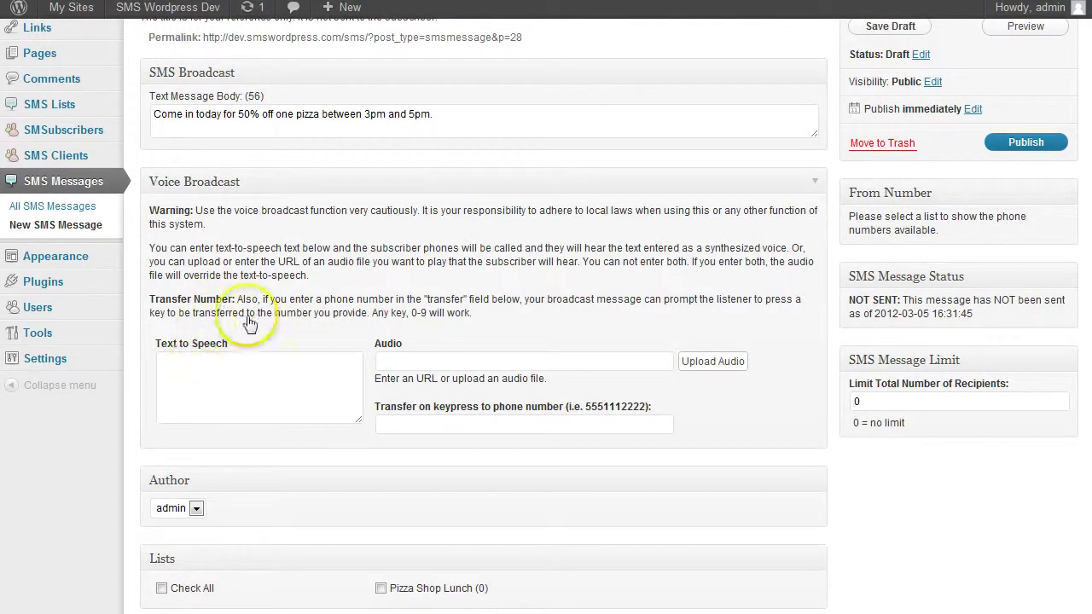
left_click(188, 369)
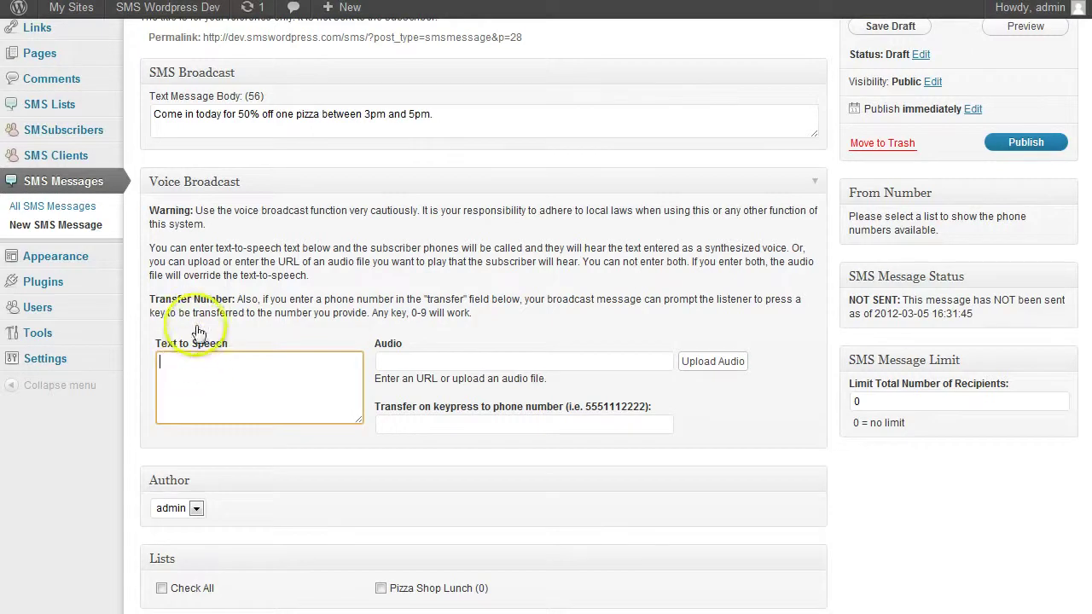
left_click(247, 368)
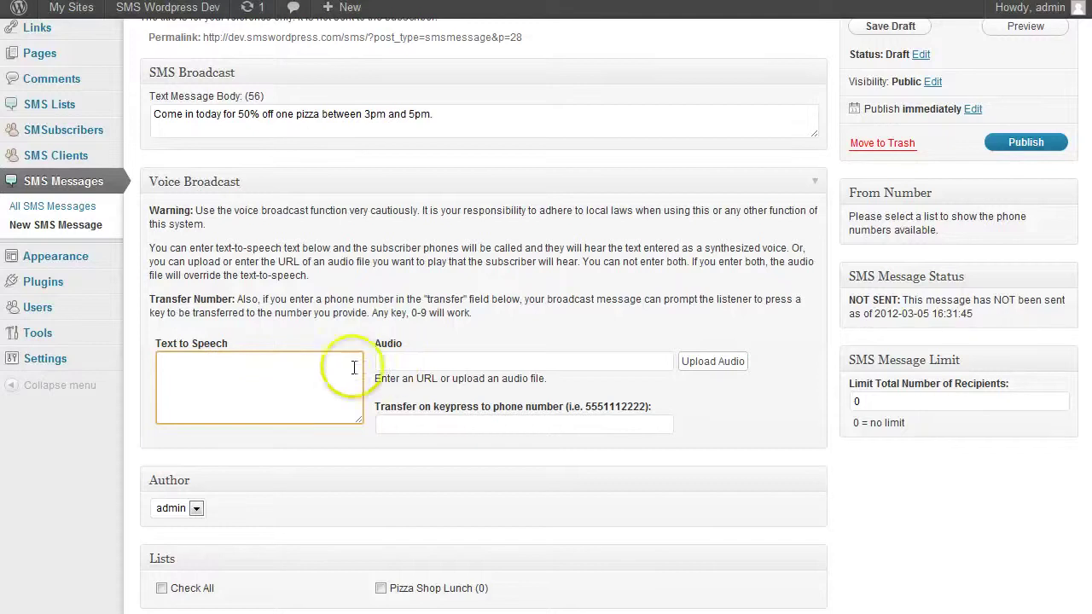
Enter the phone number that voice broadcast listeners are transferred to on a keypress
left_click(406, 427)
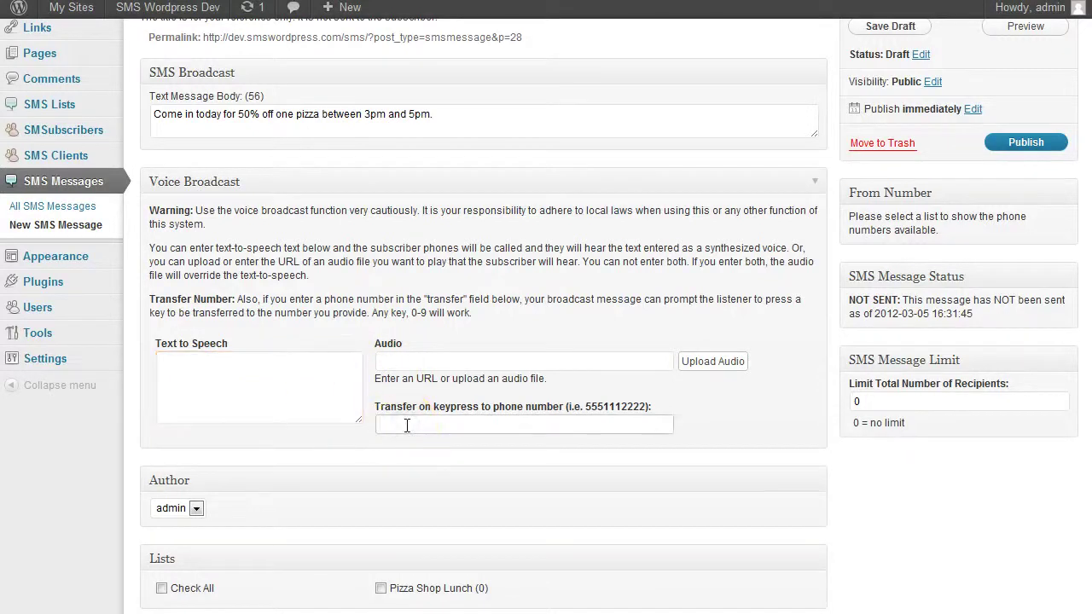
type("7195551212")
left_click(279, 370)
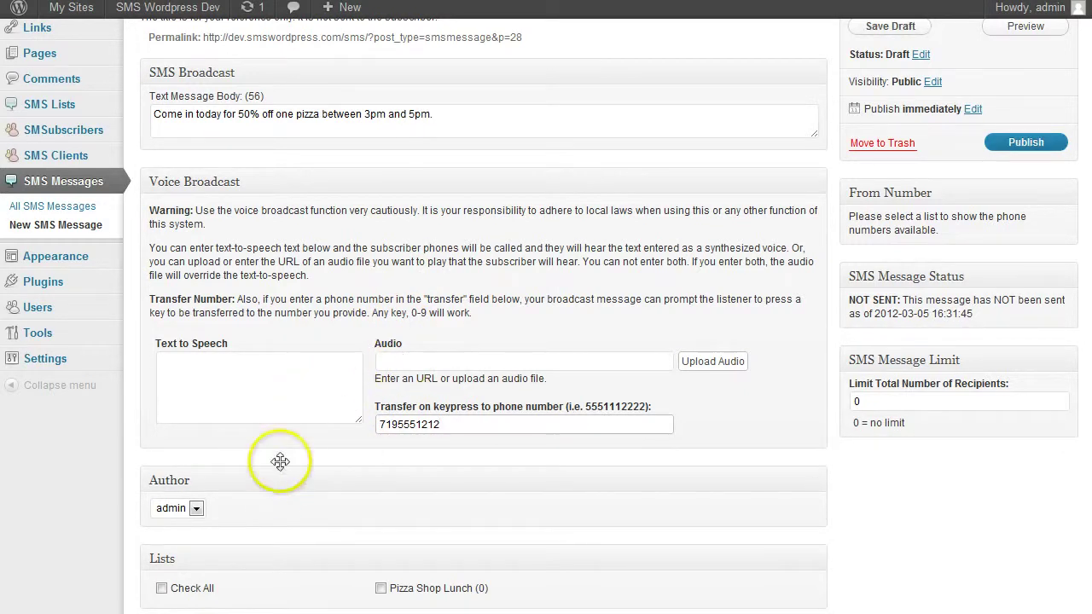
Examine the message's recipient lists, publish date options and scheduling instructions with the cron command, without changing them
scroll(280, 462, "down", 2)
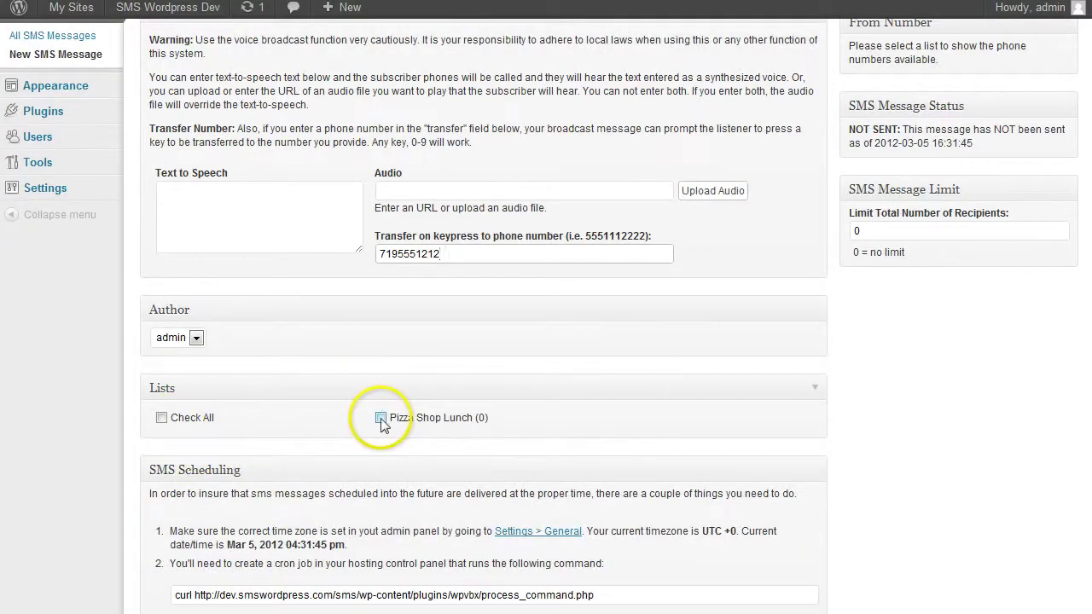
left_click(161, 418)
left_click(161, 418)
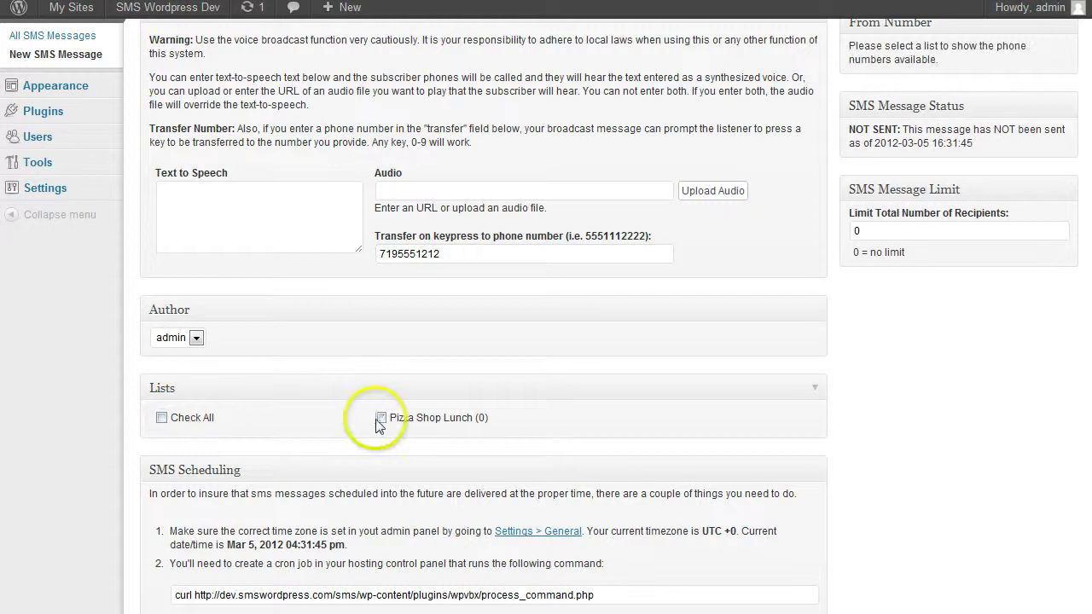
scroll(383, 425, "down", 2)
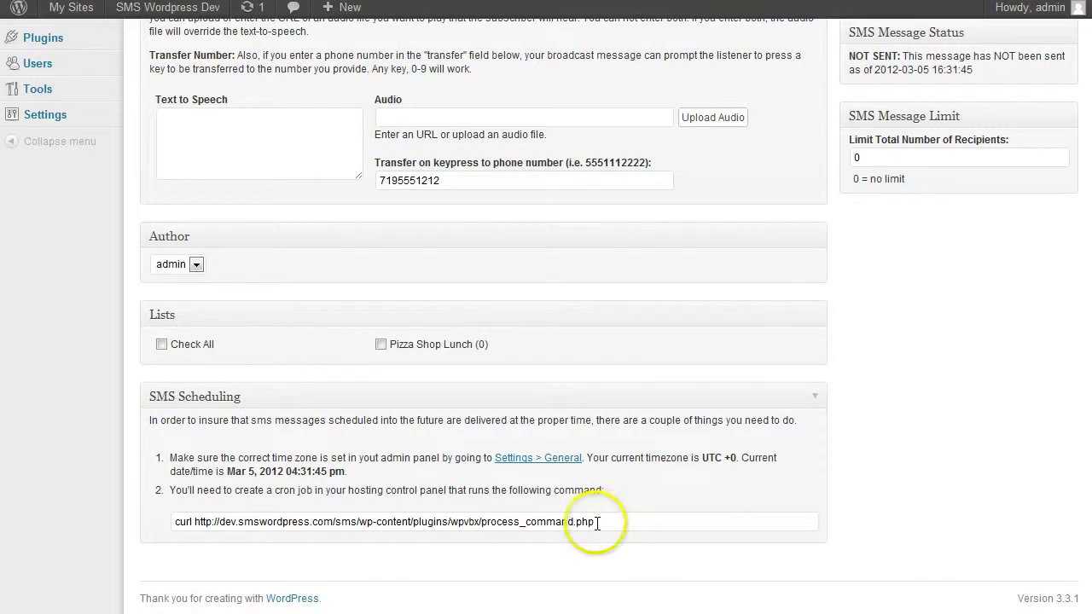
scroll(614, 519, "up", 5)
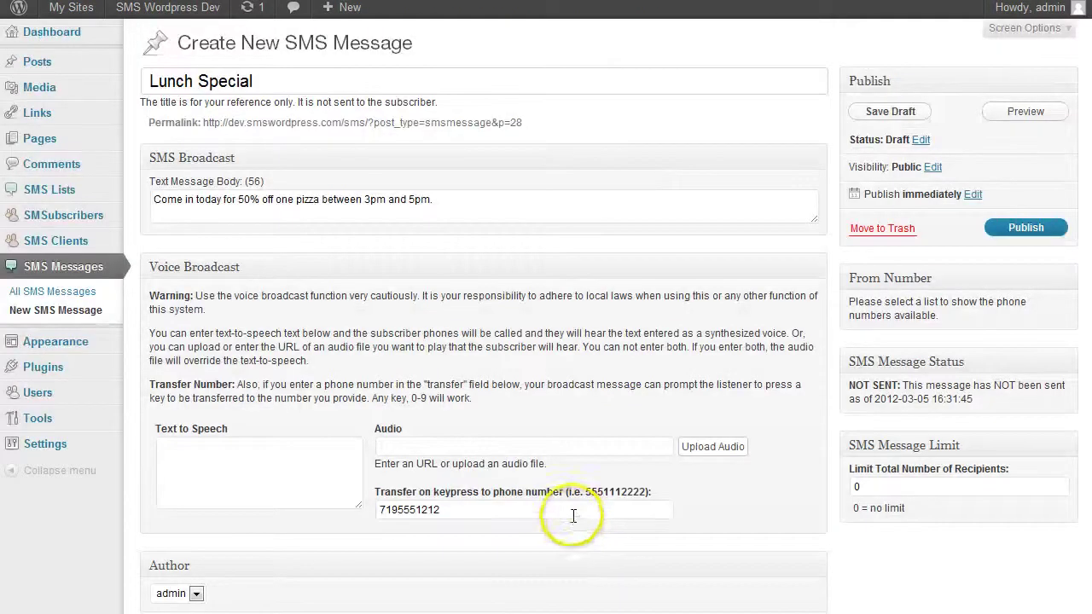
left_click(973, 194)
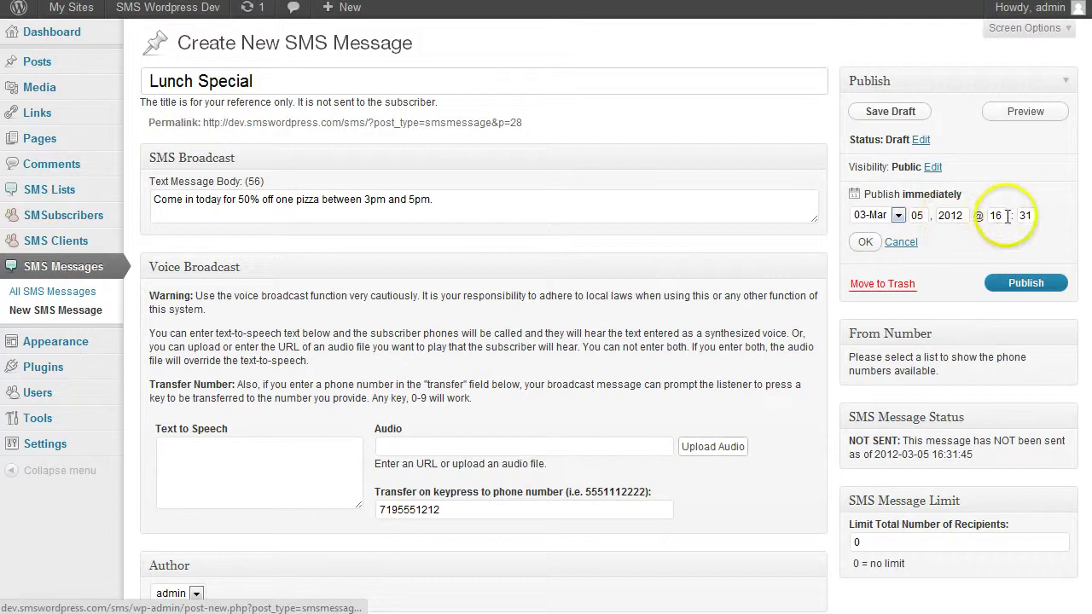
left_click(901, 242)
scroll(703, 456, "down", 3)
scroll(617, 457, "down", 1)
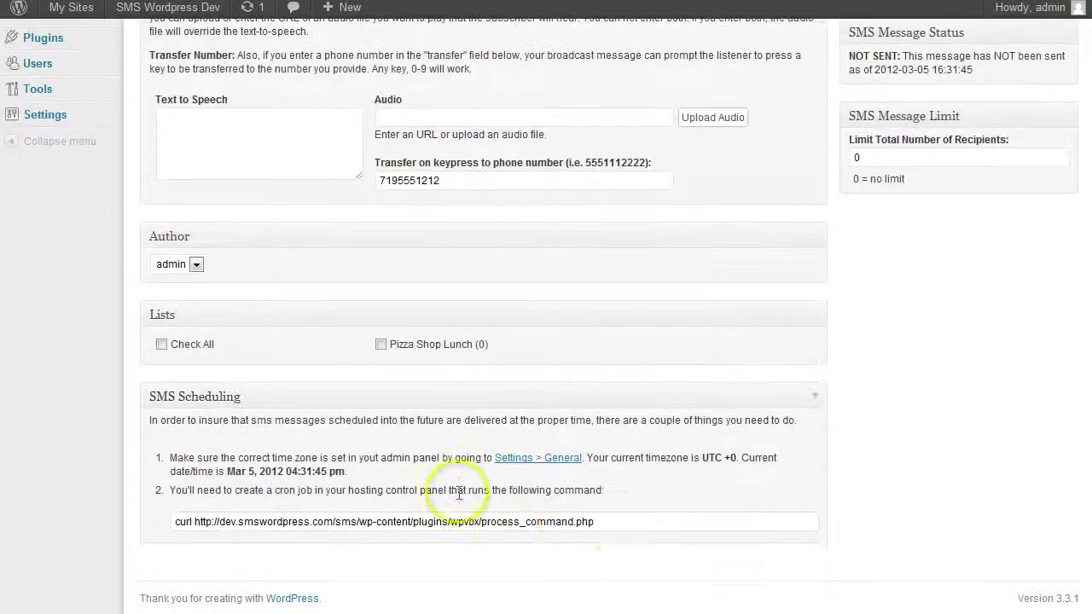
left_click_drag(601, 520, 163, 521)
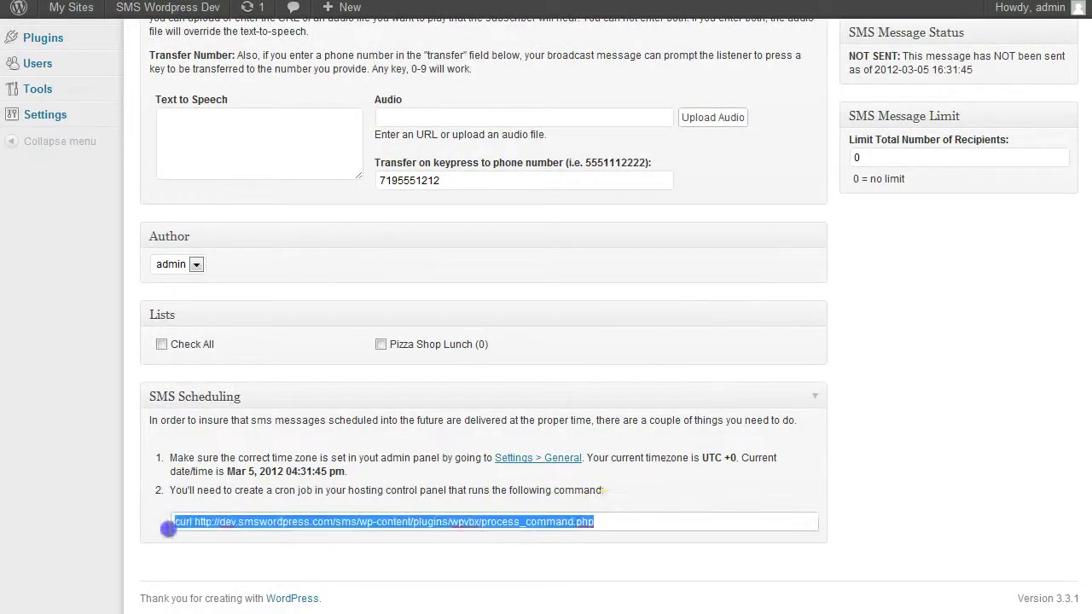
left_click(173, 520)
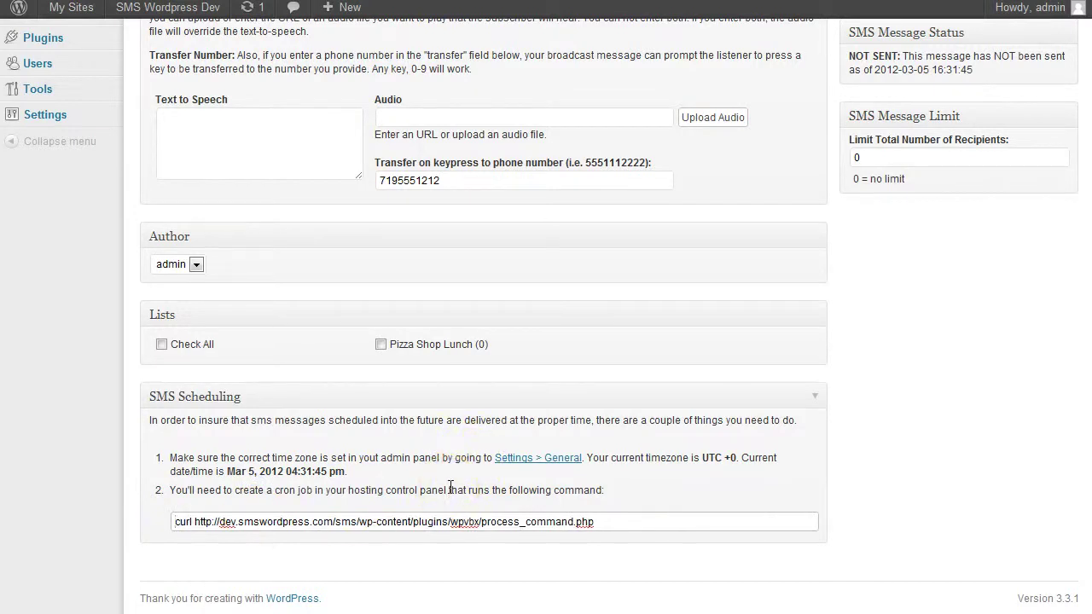
Limit the total number of recipients for the Lunch Special message to 100
scroll(450, 487, "up", 5)
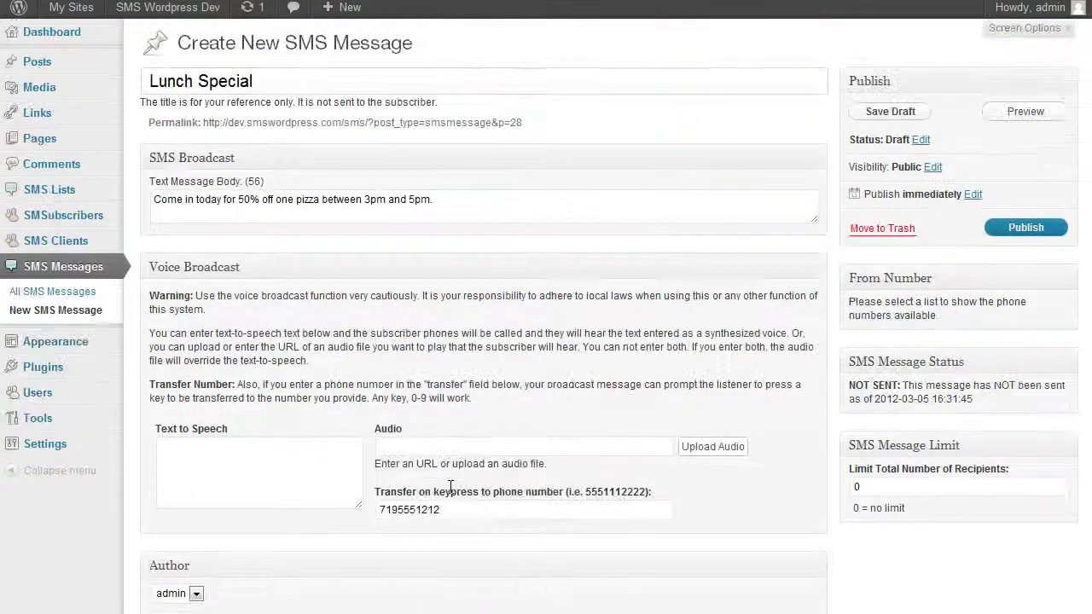
left_click(862, 487)
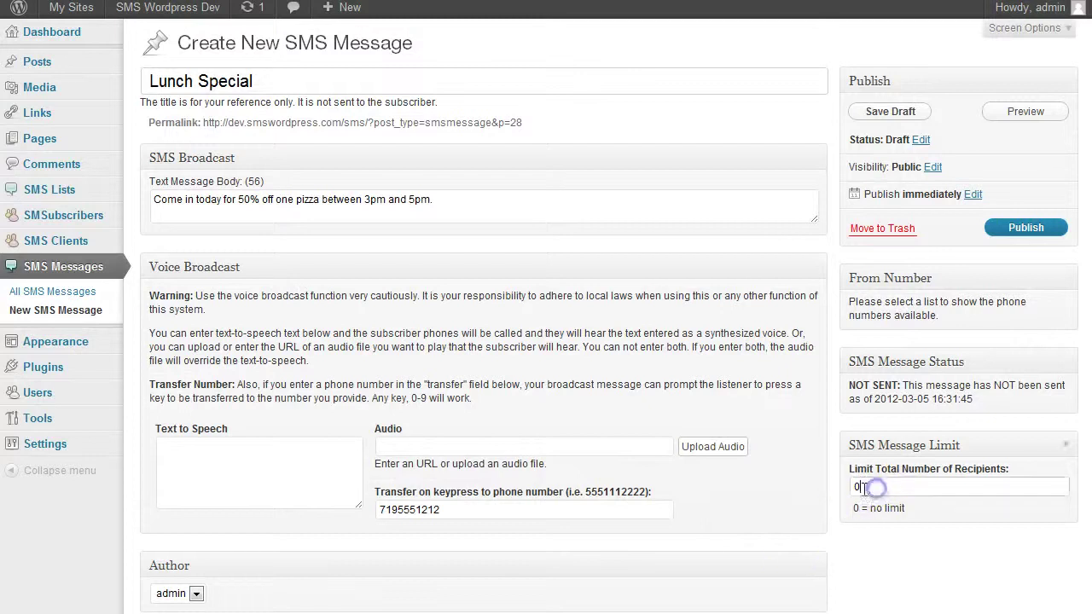
double_click(857, 487)
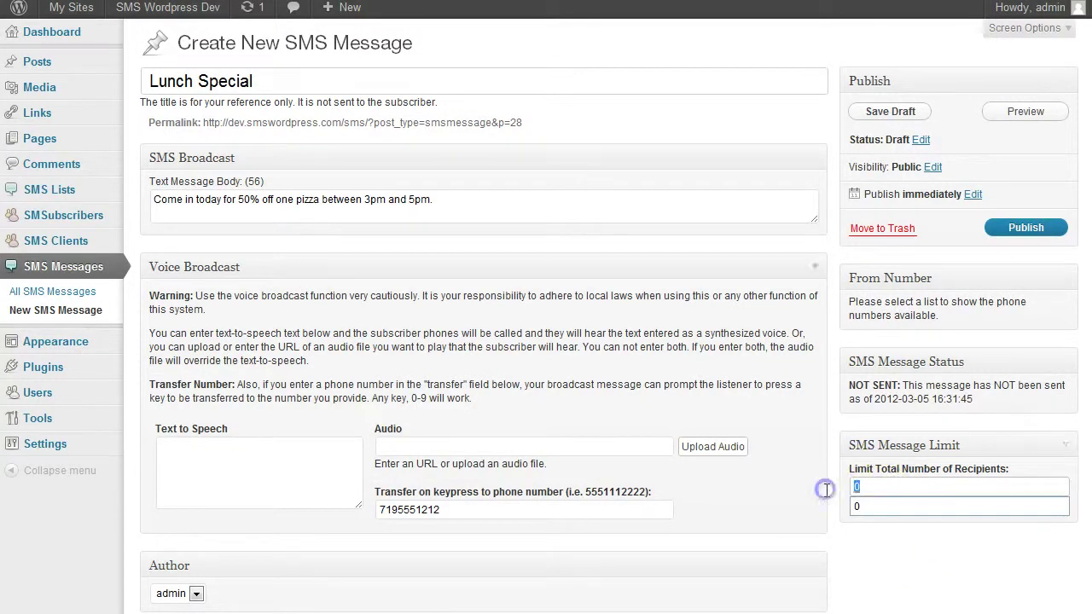
left_click(856, 487)
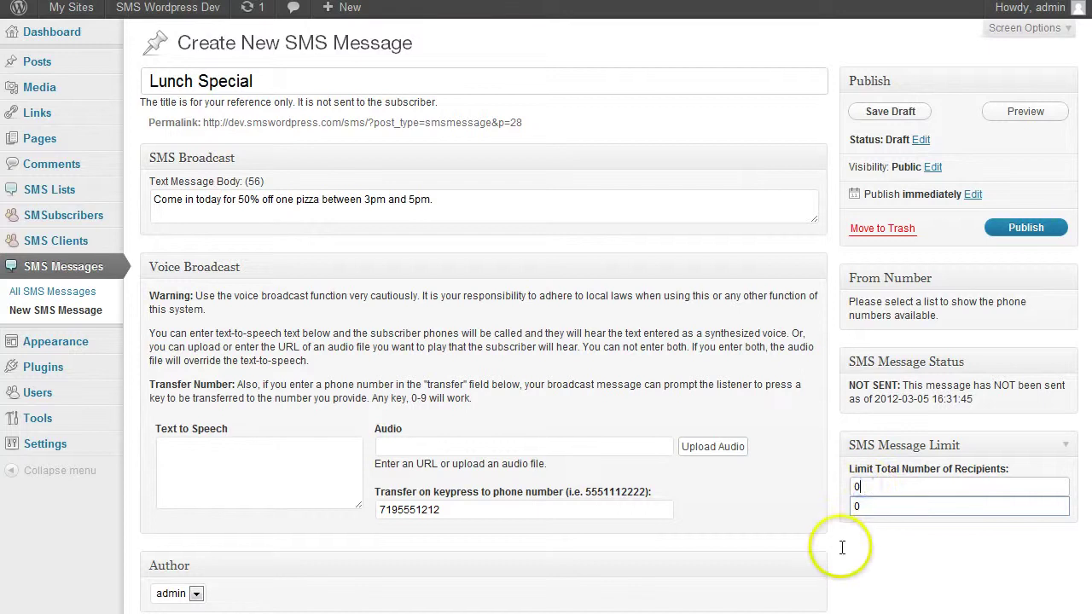
key("Down")
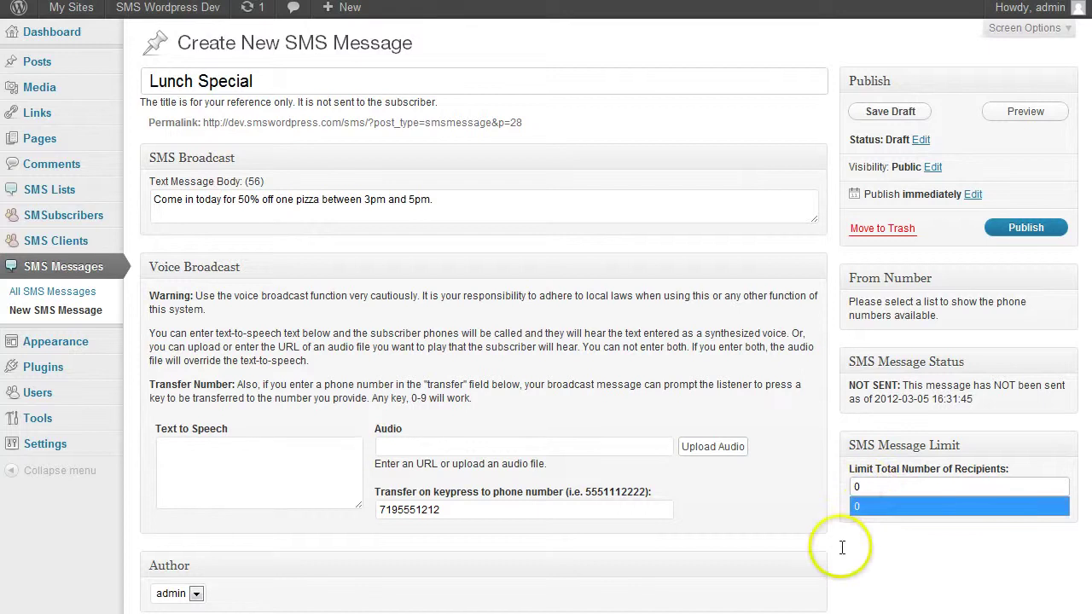
left_click(863, 488)
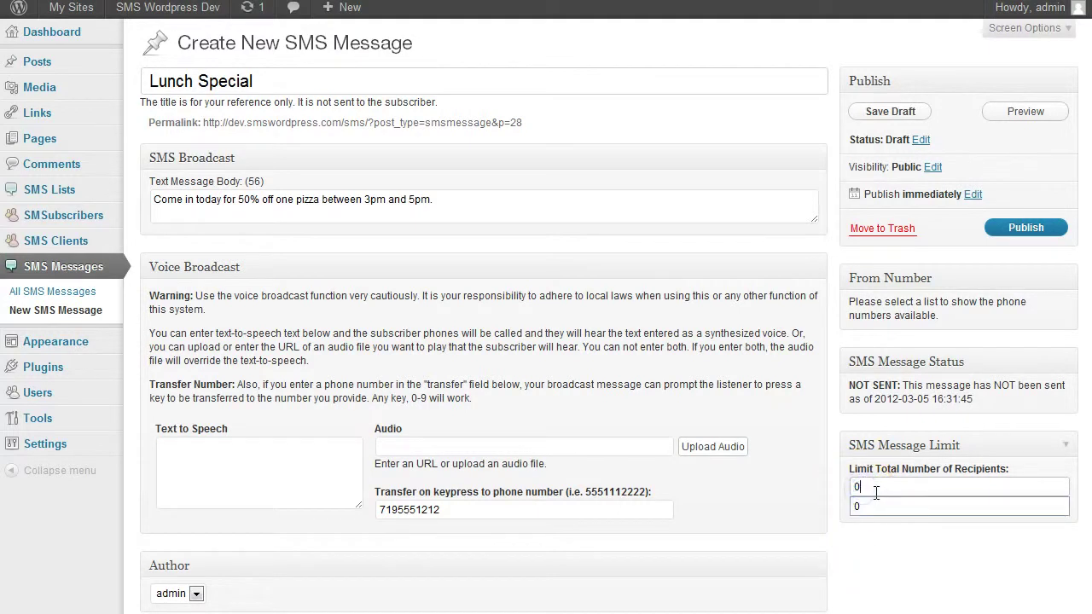
double_click(856, 488)
type("2")
left_click(897, 556)
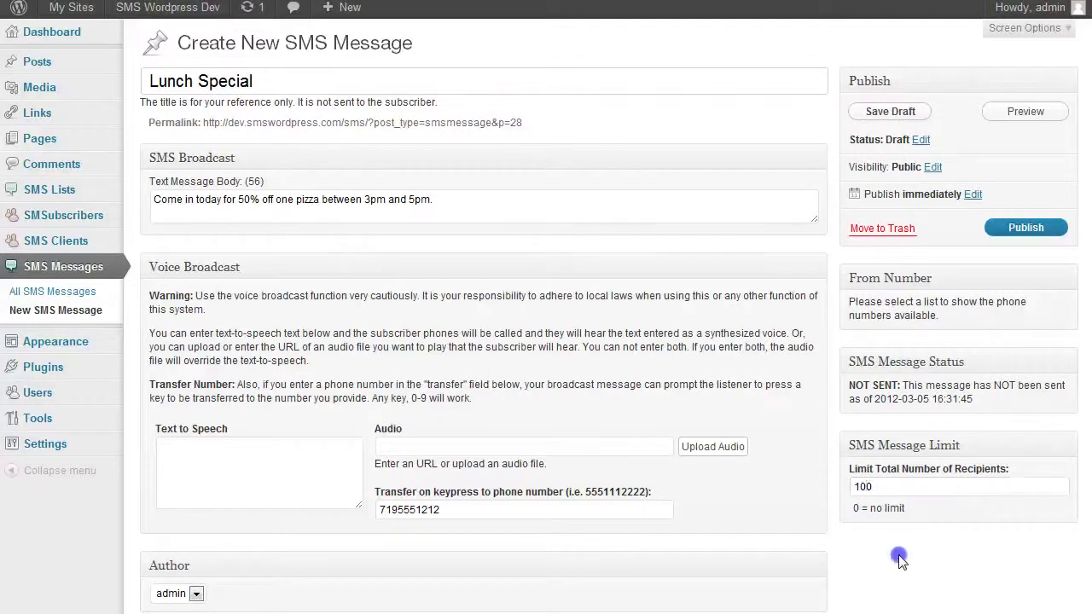
left_click(889, 489)
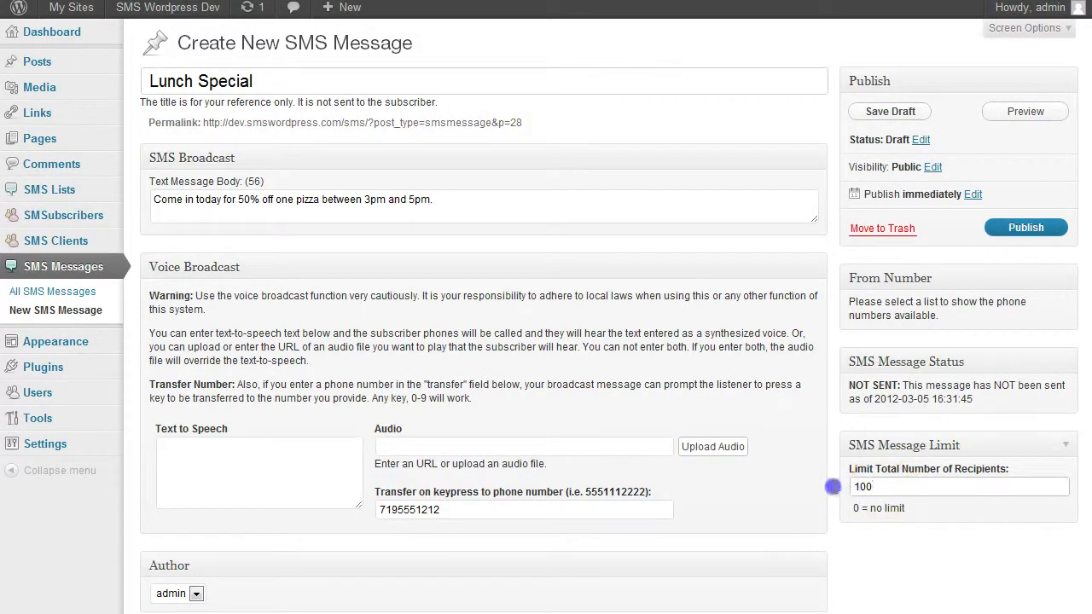
double_click(887, 489)
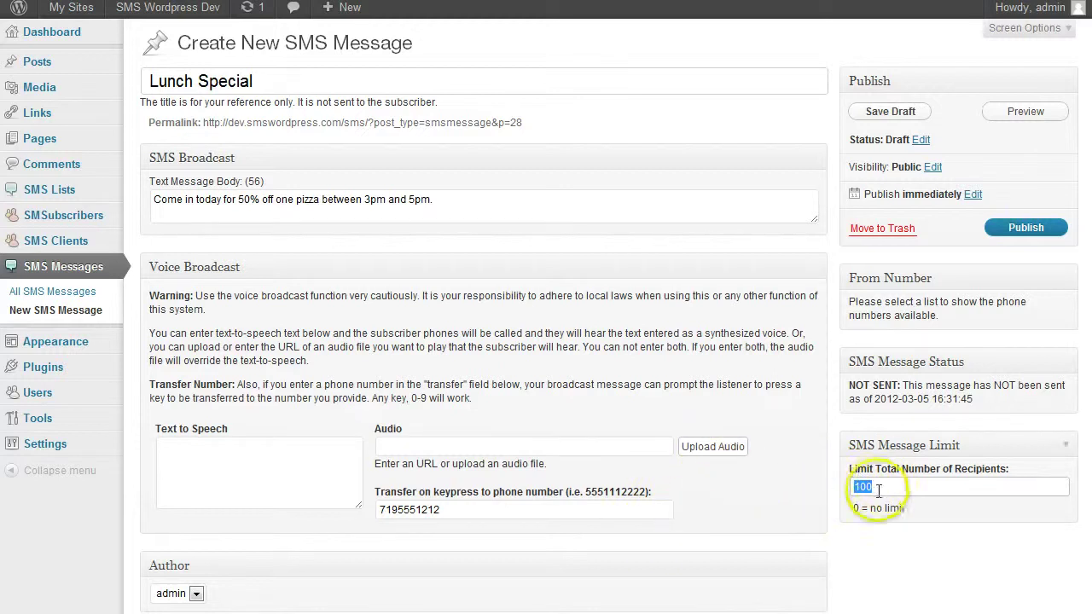
left_click(906, 587)
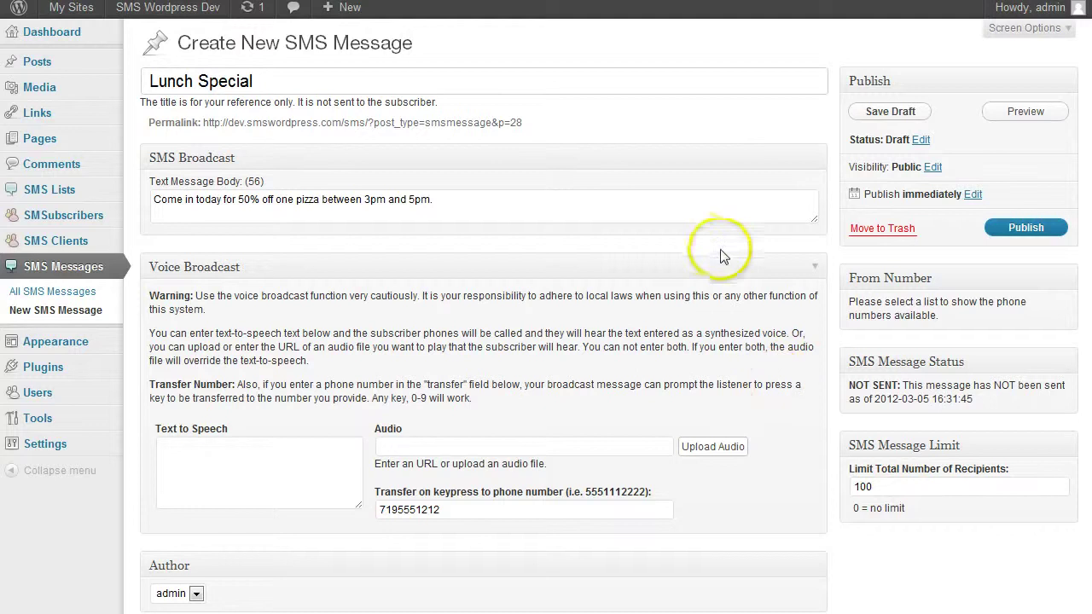